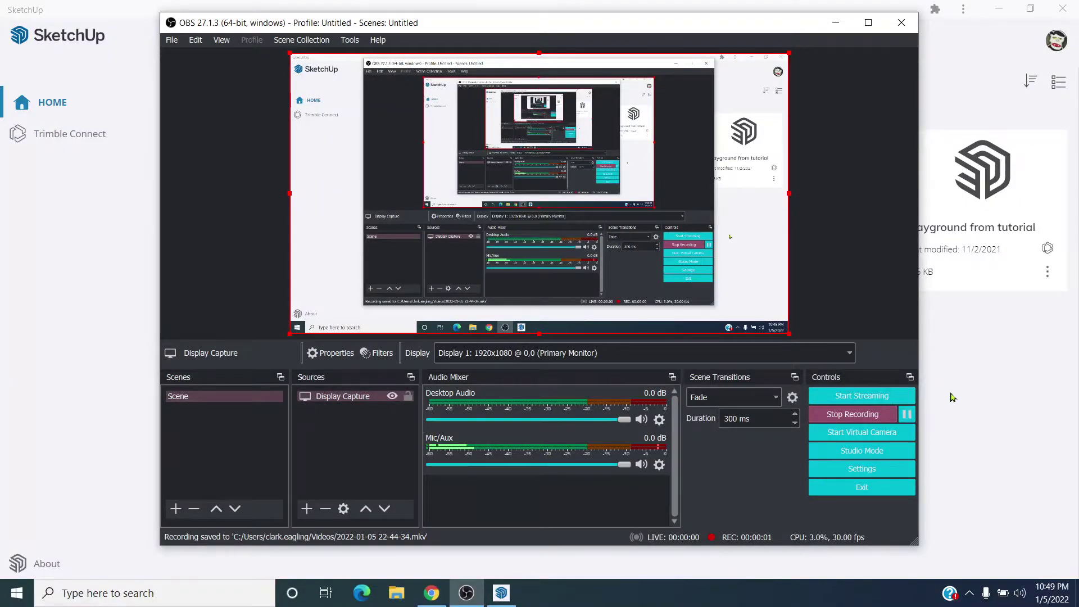
# - Bring SketchUp to the front and start a new blank model
pyautogui.hotkey('alt', 'Tab')
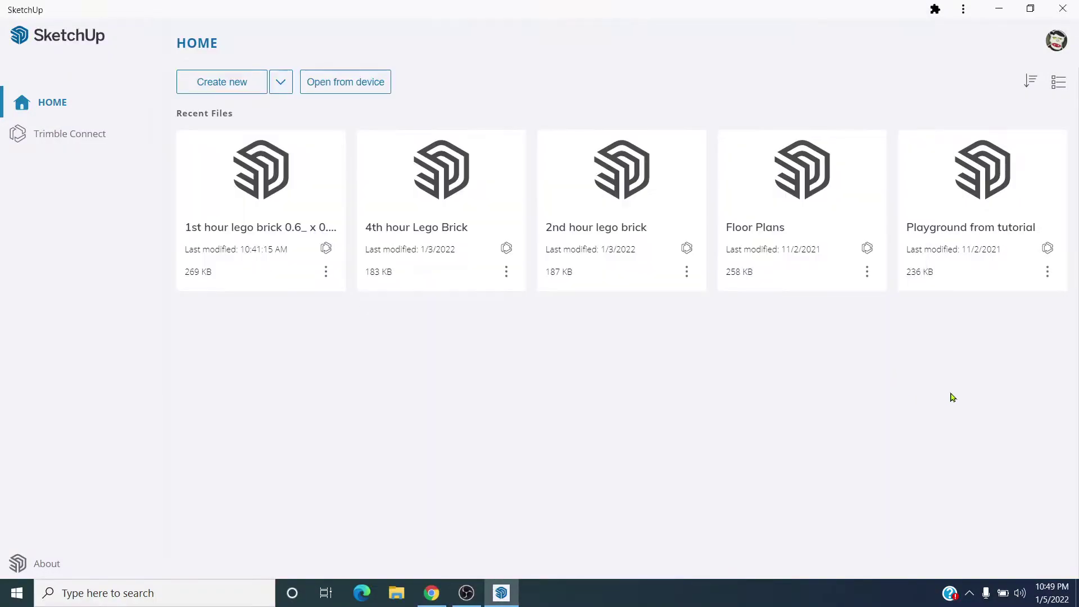
pyautogui.click(225, 84)
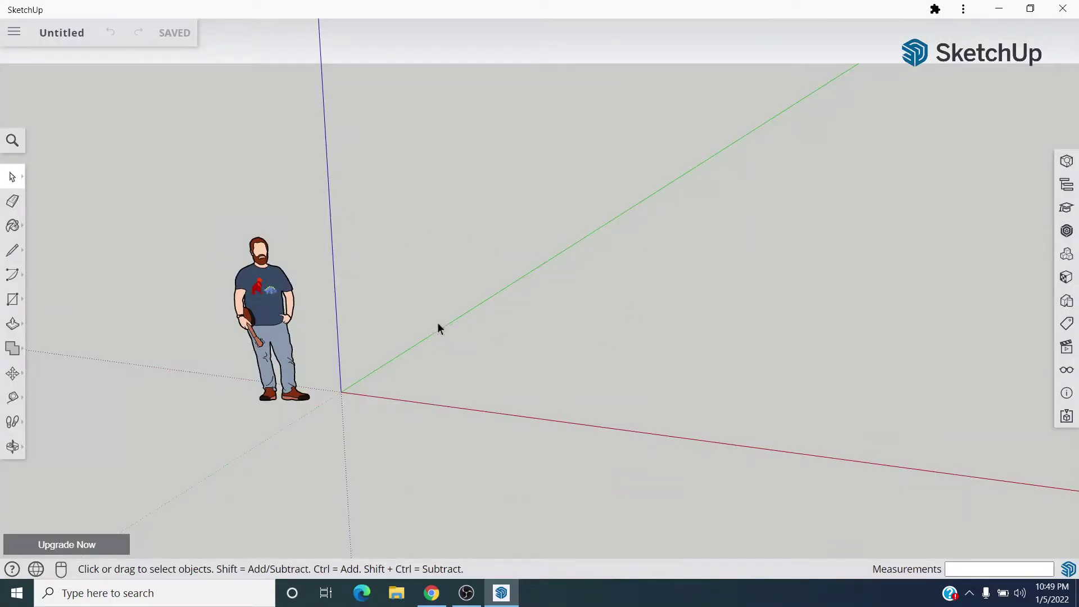
# - Draw a floor rectangle on the ground near the origin
pyautogui.press('r')
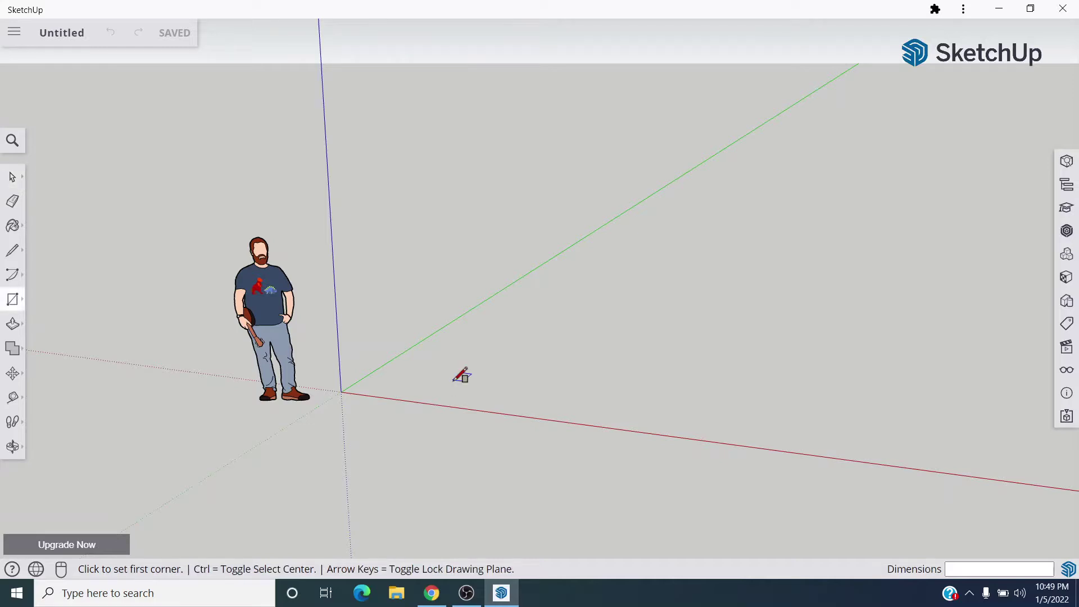
pyautogui.click(405, 382)
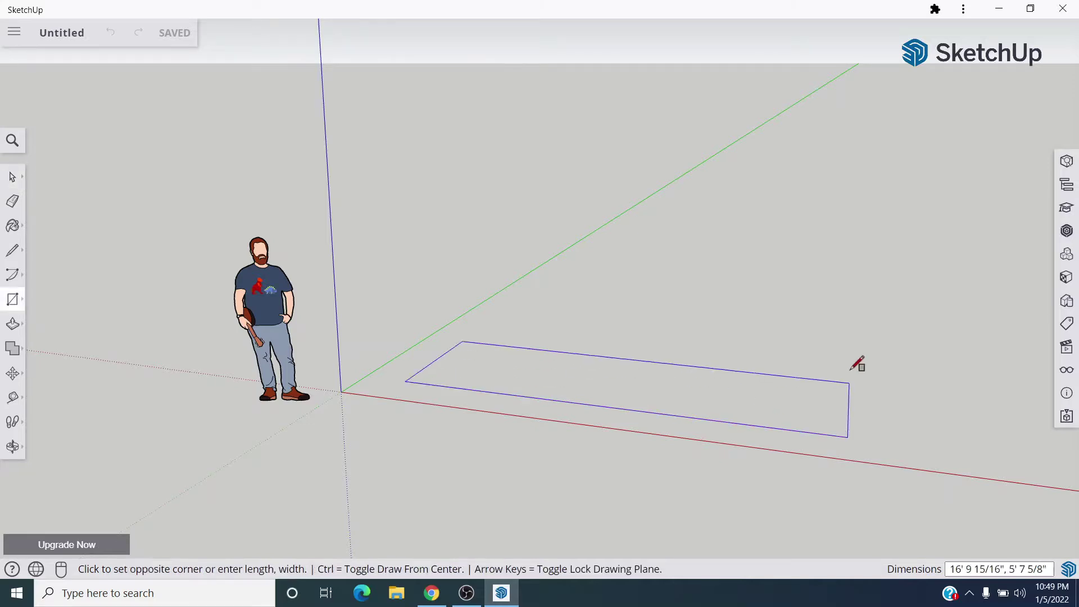
pyautogui.click(864, 304)
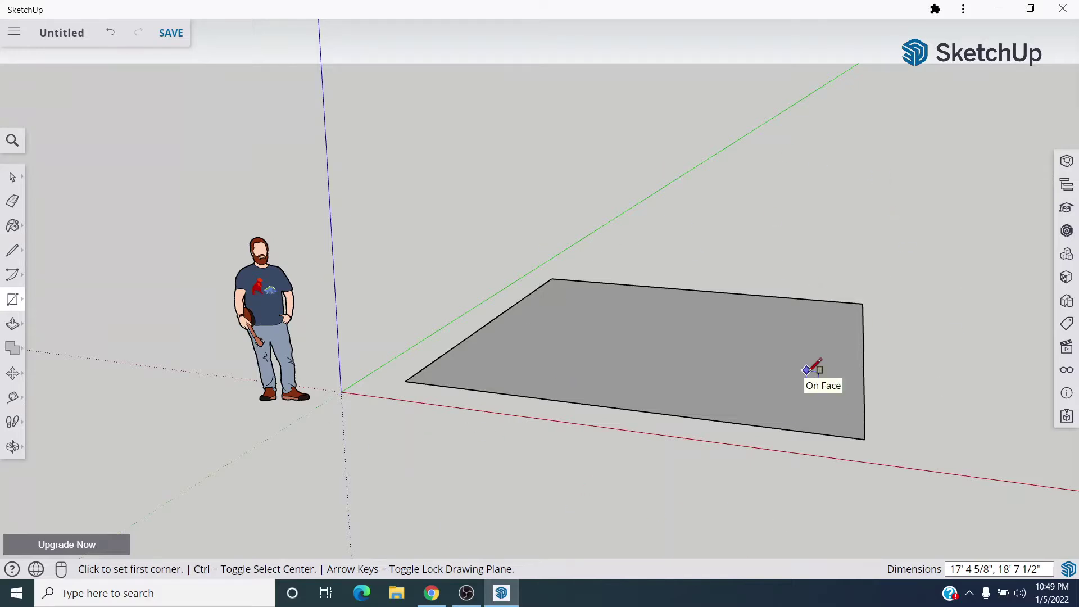
pyautogui.scroll(-2, 807, 369)
pyautogui.scroll(-2, 775, 352)
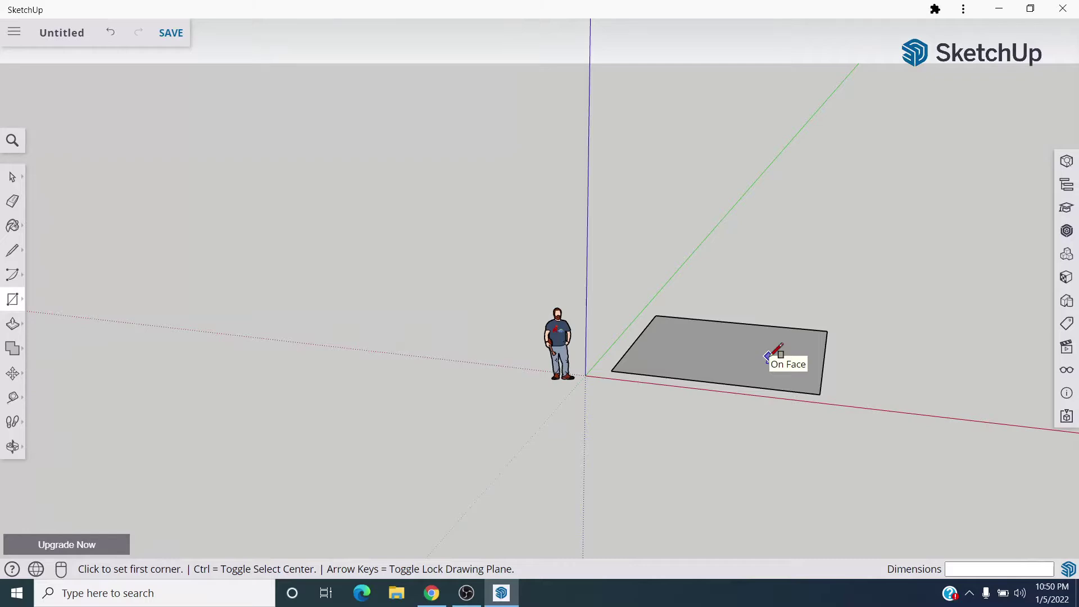
# - Extrude the rectangle into a tall box, then widen its side and pull out its front
pyautogui.press('p')
pyautogui.click(747, 369)
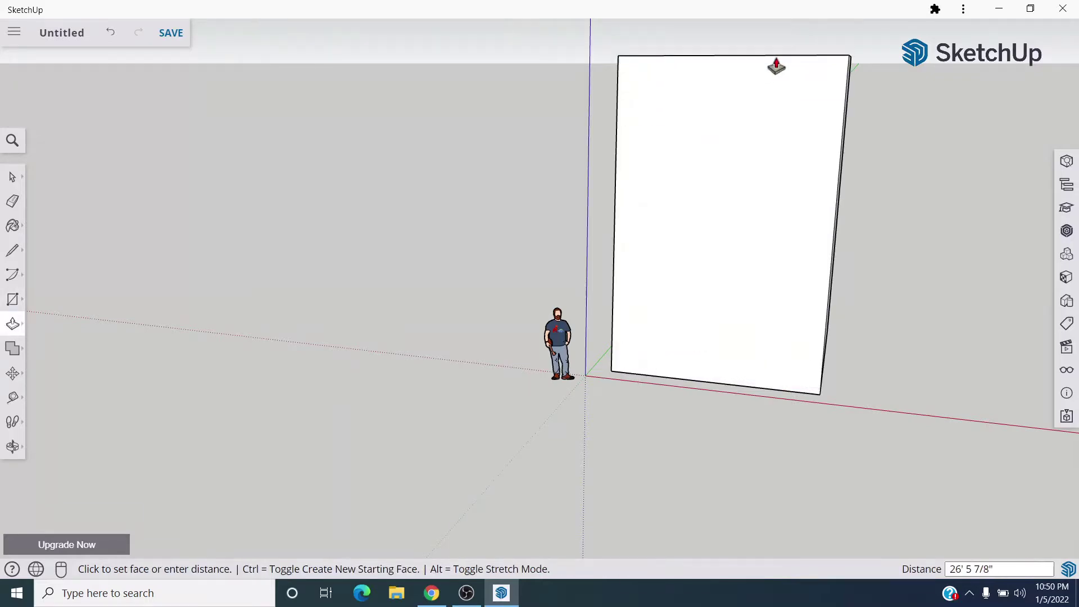
pyautogui.click(776, 66)
pyautogui.moveTo(973, 149); pyautogui.dragTo(882, 174, button='middle')
pyautogui.click(844, 190)
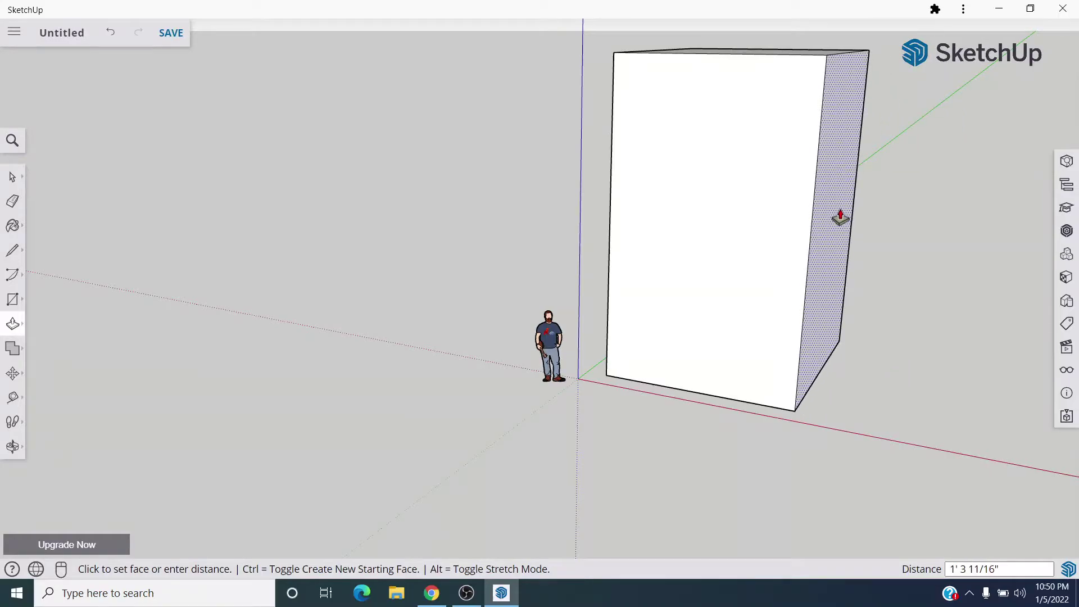
pyautogui.click(892, 234)
pyautogui.click(768, 215)
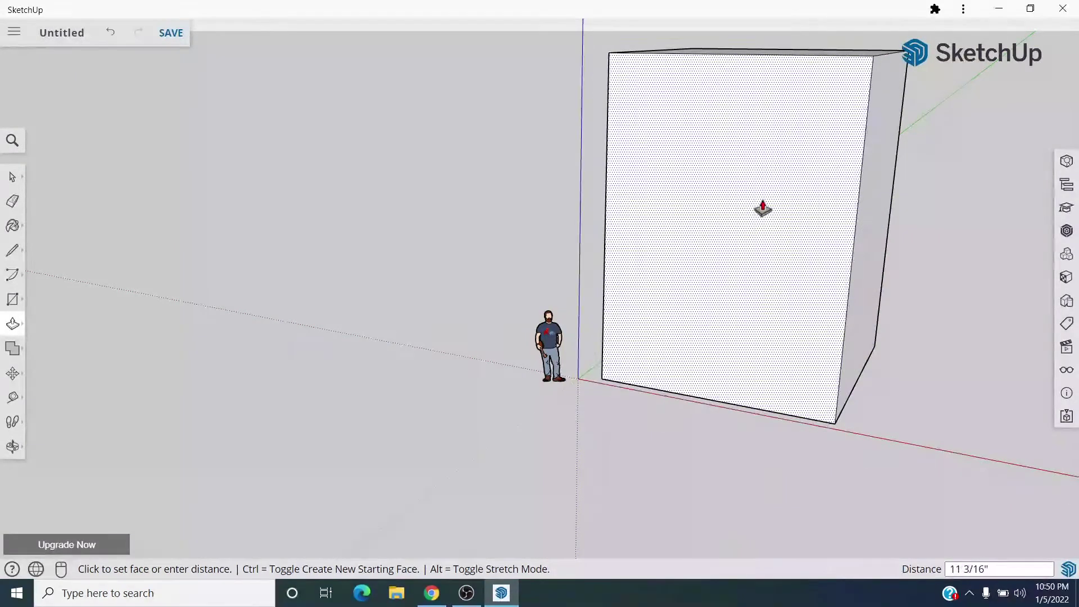
pyautogui.click(761, 207)
pyautogui.moveTo(963, 282); pyautogui.dragTo(1041, 282, button='middle')
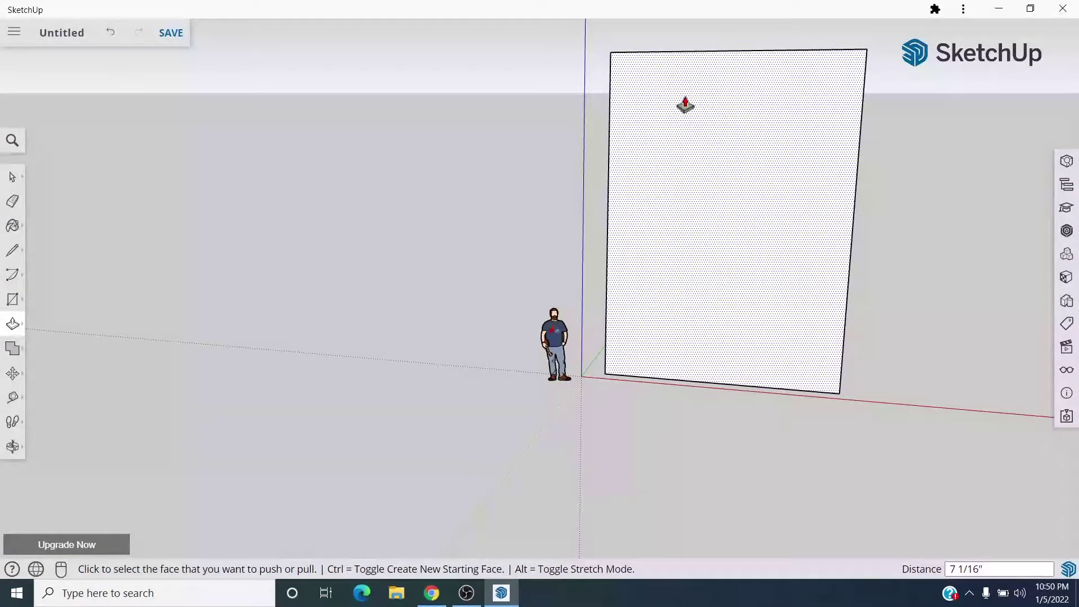
pyautogui.press('r')
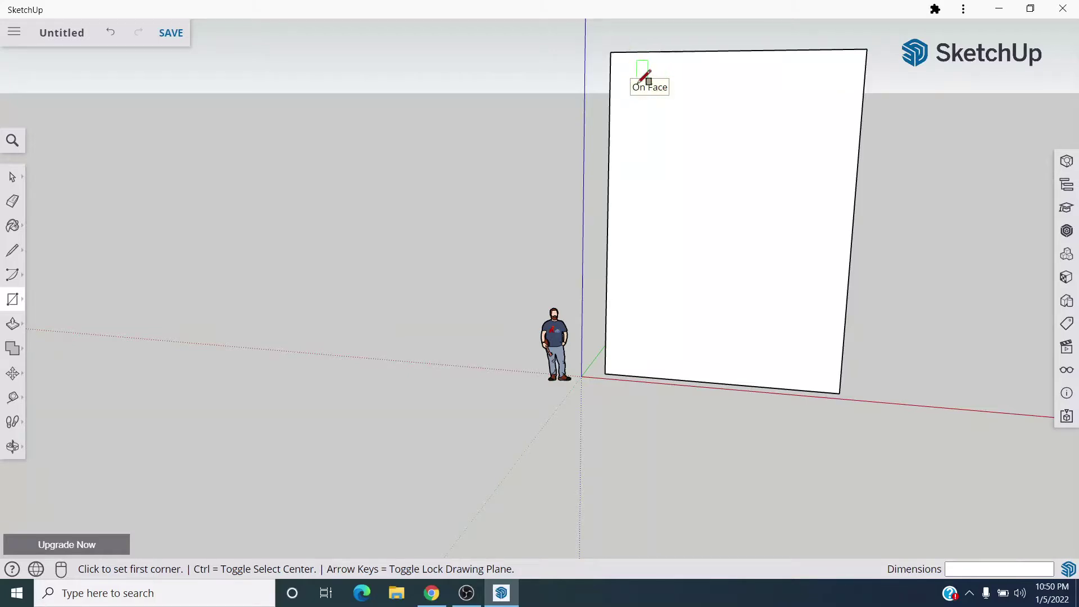
# - Draw a rectangle at the front face's upper-left and push it 10 5/8" inward
pyautogui.click(636, 82)
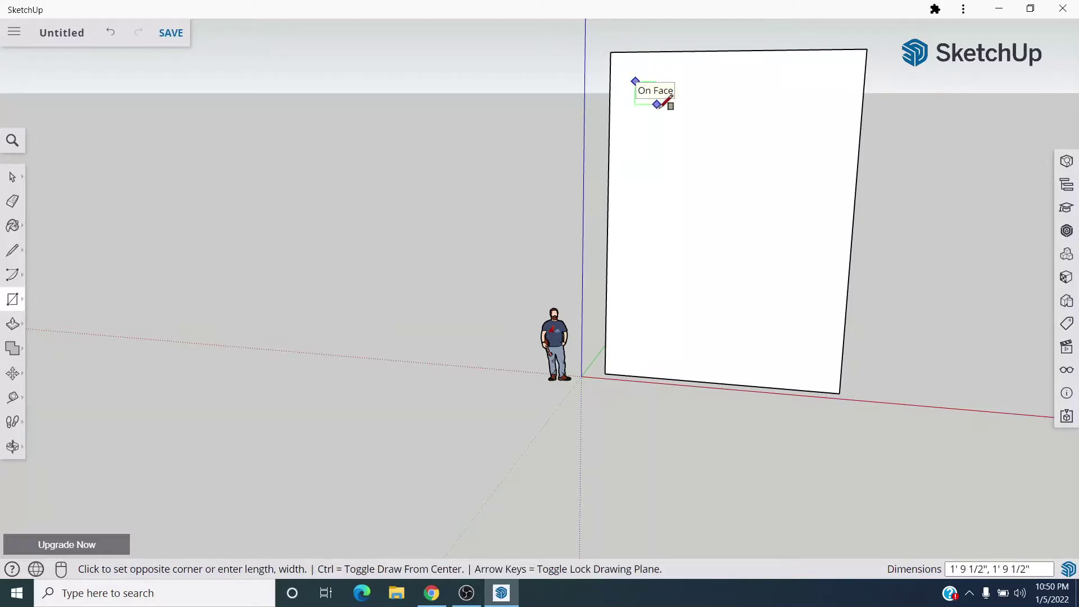
pyautogui.click(692, 166)
pyautogui.moveTo(910, 139); pyautogui.dragTo(834, 180, button='middle')
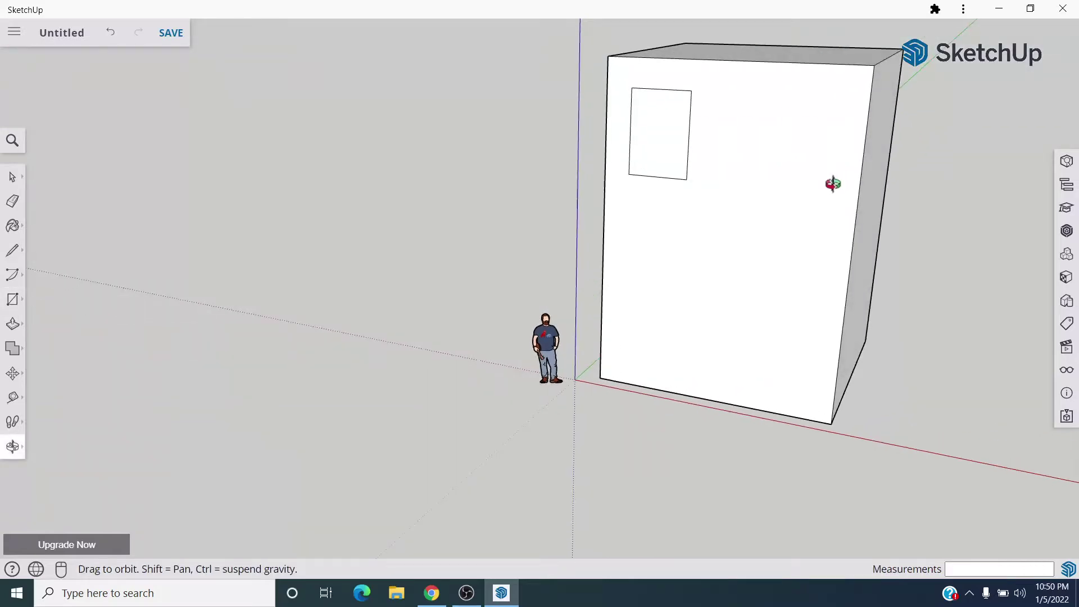
pyautogui.press('p')
pyautogui.scroll(4, 659, 140)
pyautogui.click(655, 164)
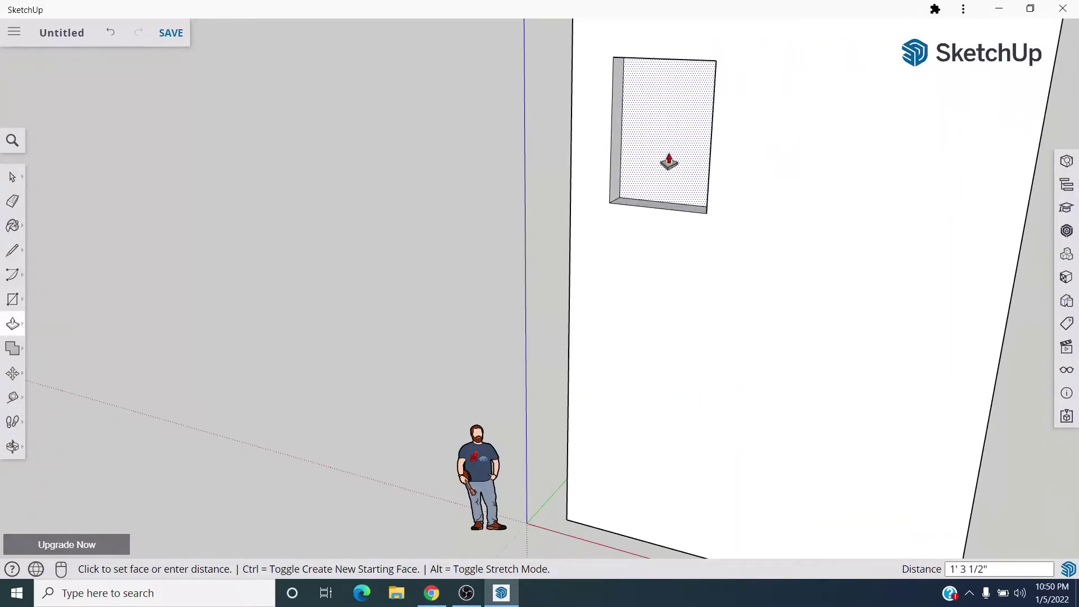
pyautogui.click(667, 164)
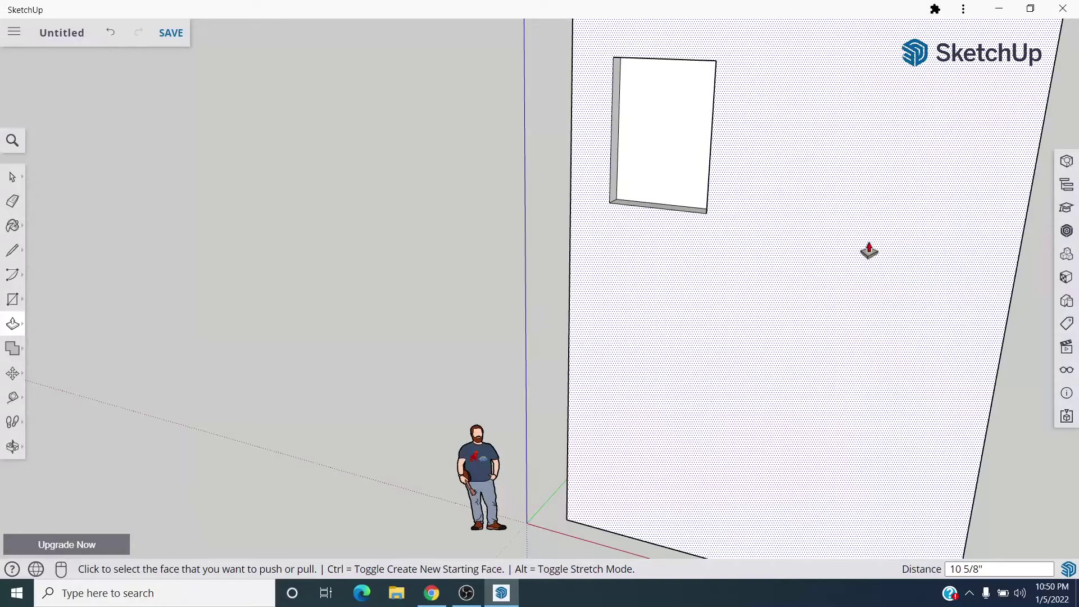
pyautogui.moveTo(1022, 365); pyautogui.dragTo(1060, 301, button='middle')
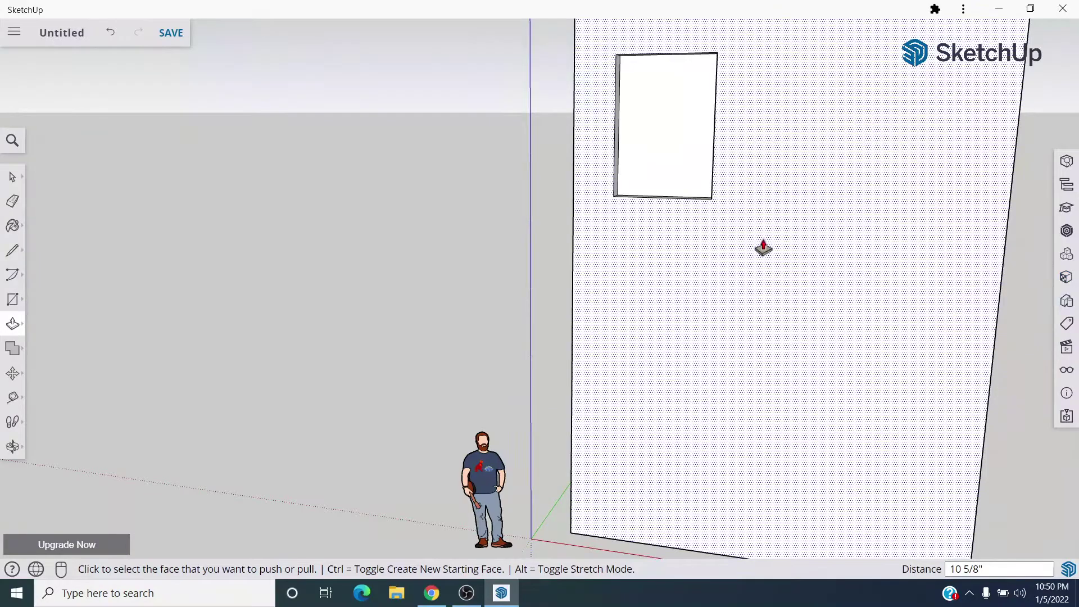
# - Paint the recessed window with the blue Ty_Blue2 material
pyautogui.press('b')
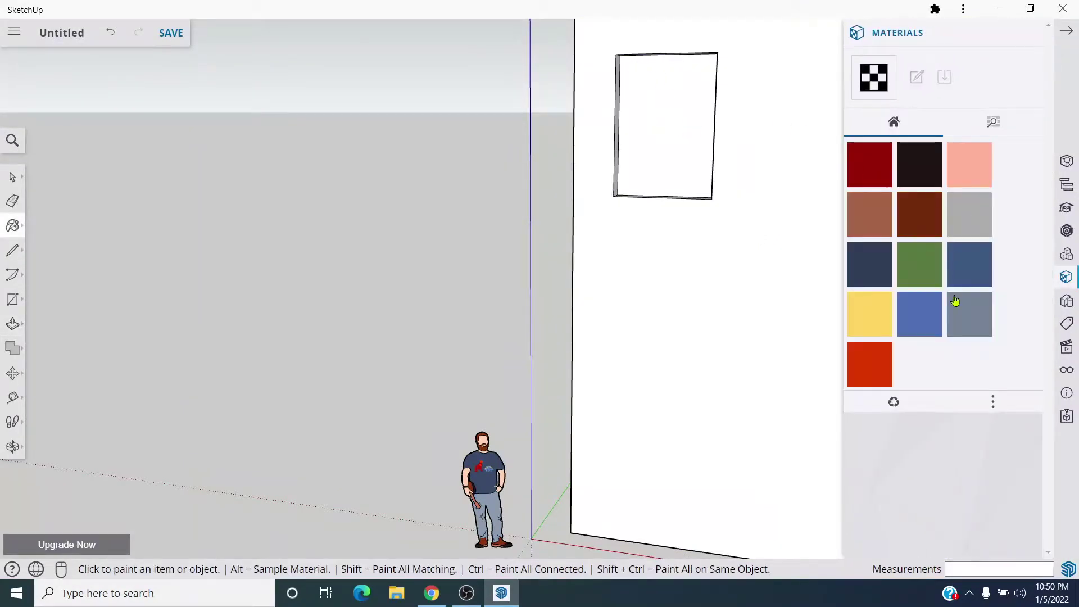
pyautogui.click(931, 322)
pyautogui.click(652, 111)
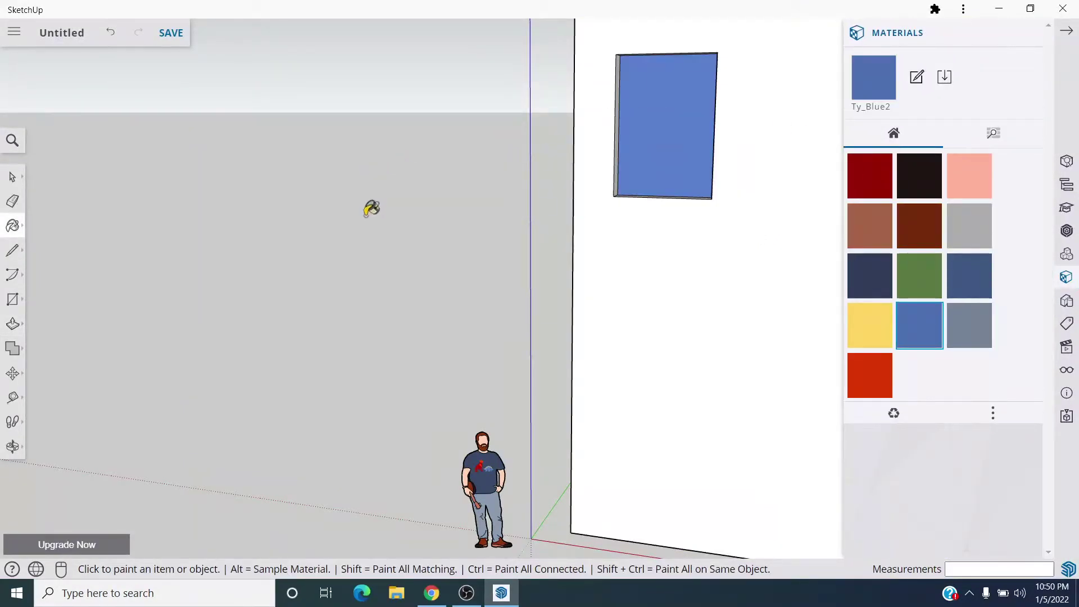
pyautogui.moveTo(371, 208); pyautogui.dragTo(452, 219, button='middle')
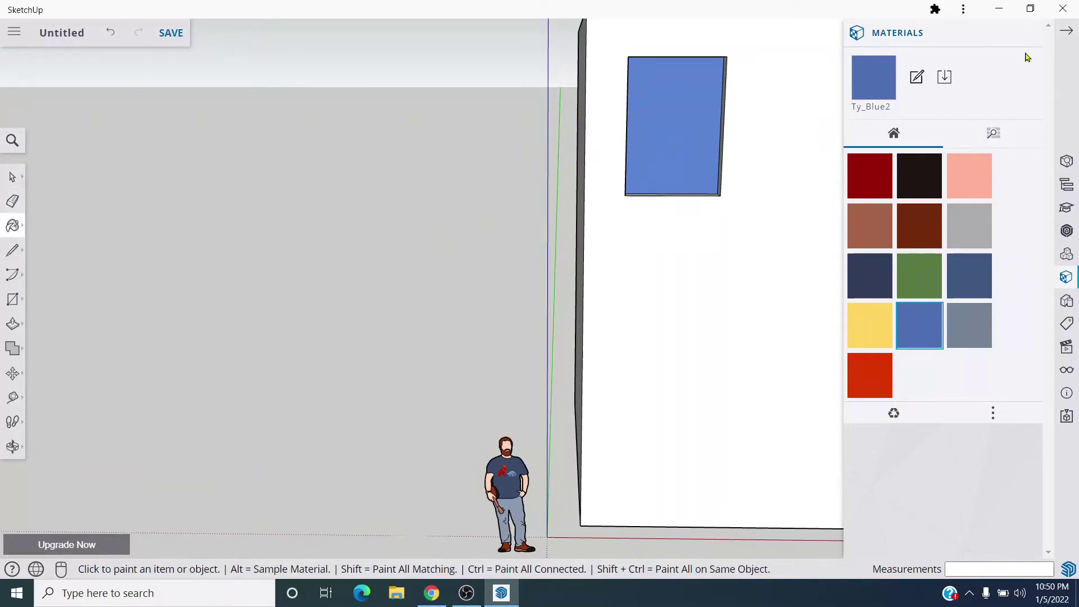
pyautogui.click(1070, 31)
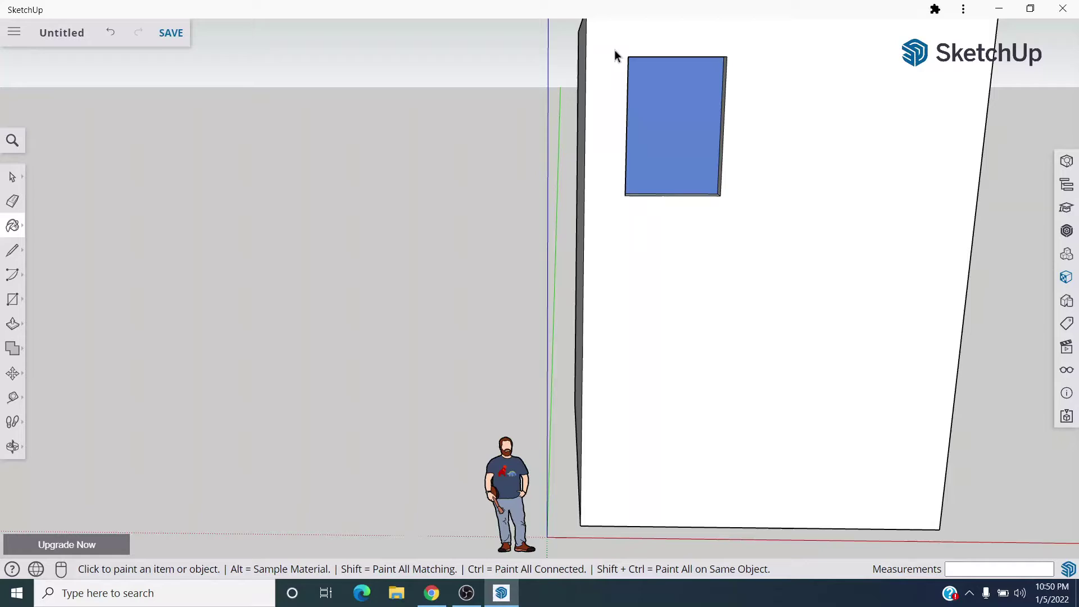
# - Select the blue window and copy it to the right along the red axis
pyautogui.press('space')
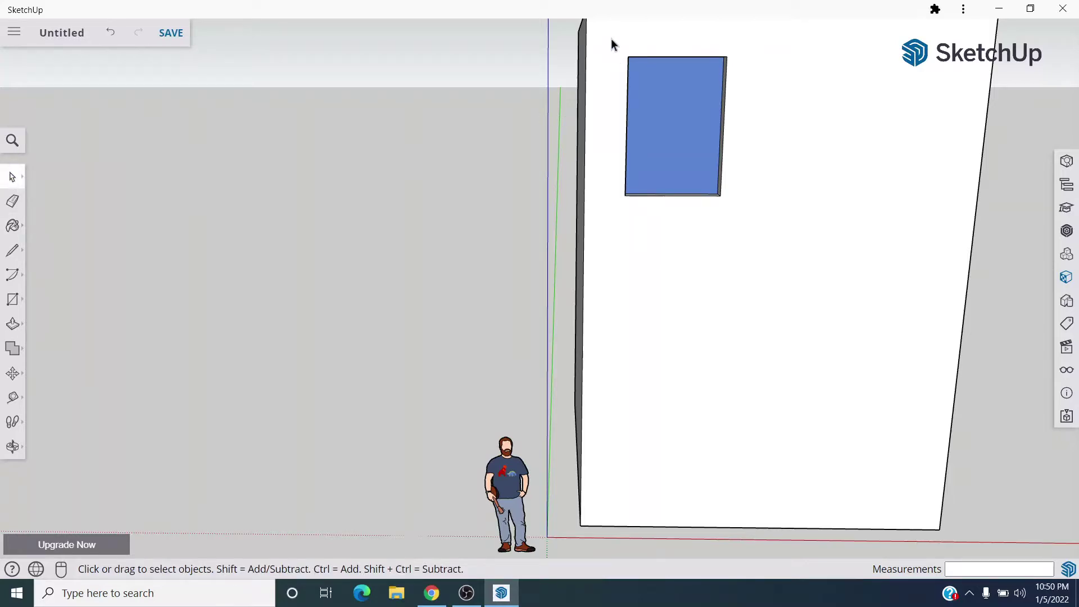
pyautogui.moveTo(616, 39); pyautogui.dragTo(737, 214)
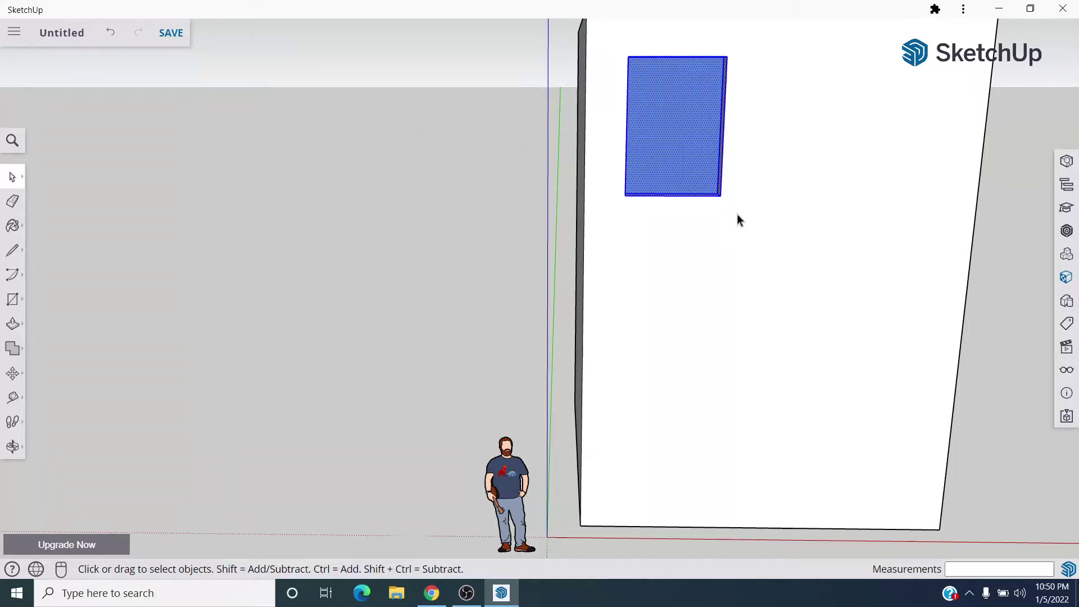
pyautogui.moveTo(1019, 294)
pyautogui.mouseDown(button='middle')
pyautogui.moveTo(845, 284)
pyautogui.moveTo(1019, 289)
pyautogui.mouseUp(button='middle')
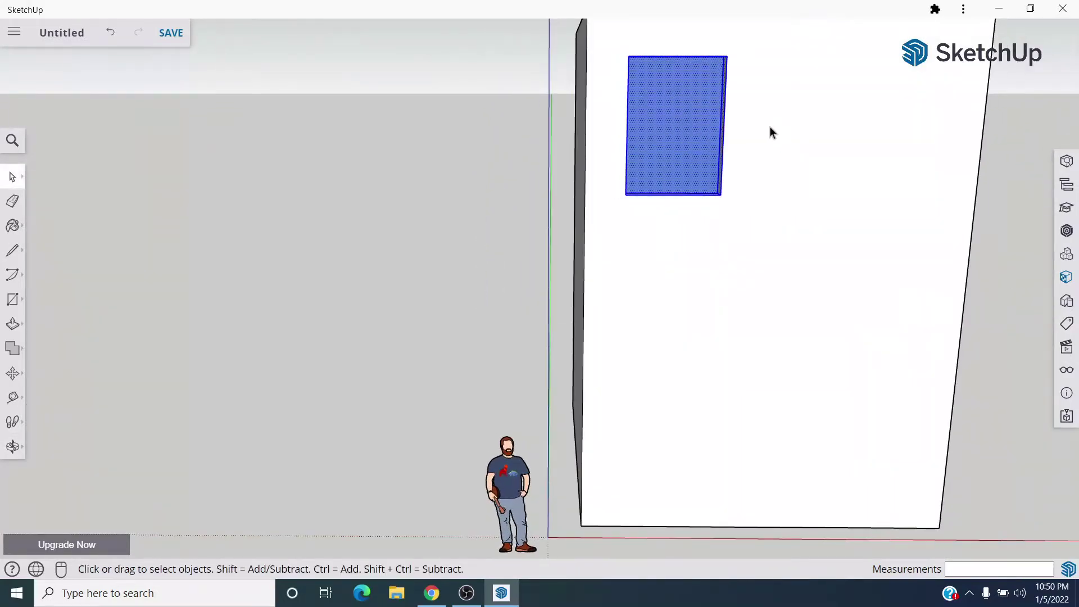
pyautogui.press('m')
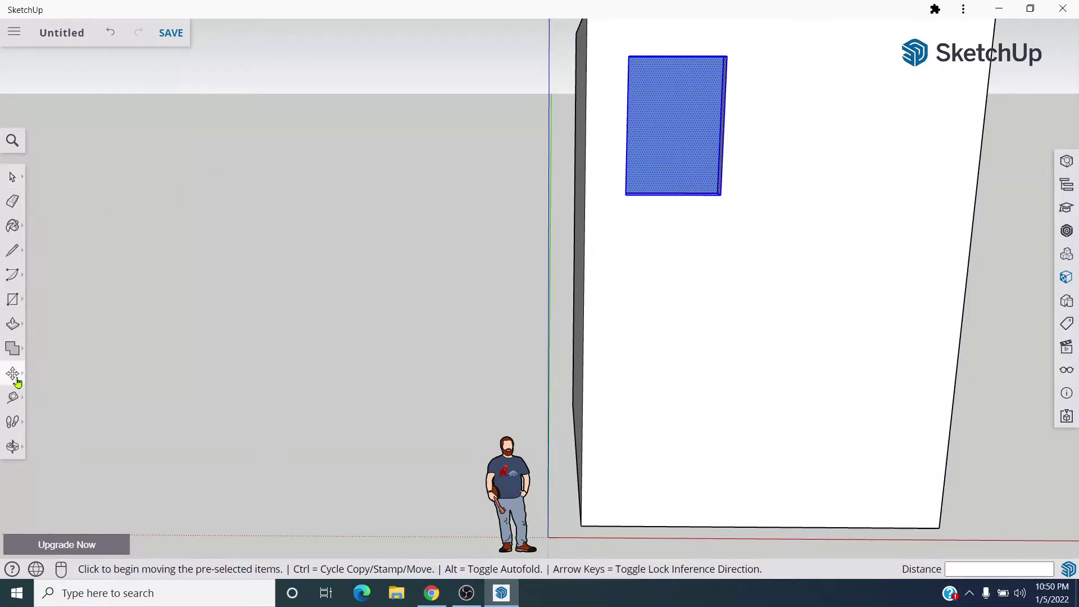
pyautogui.click(670, 146)
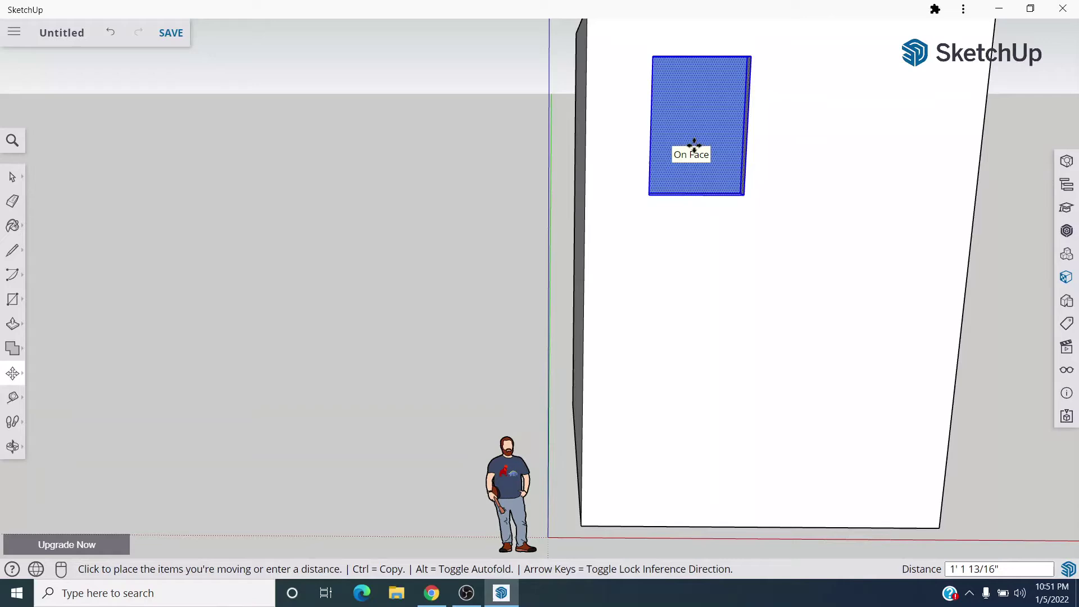
pyautogui.press('ctrl')
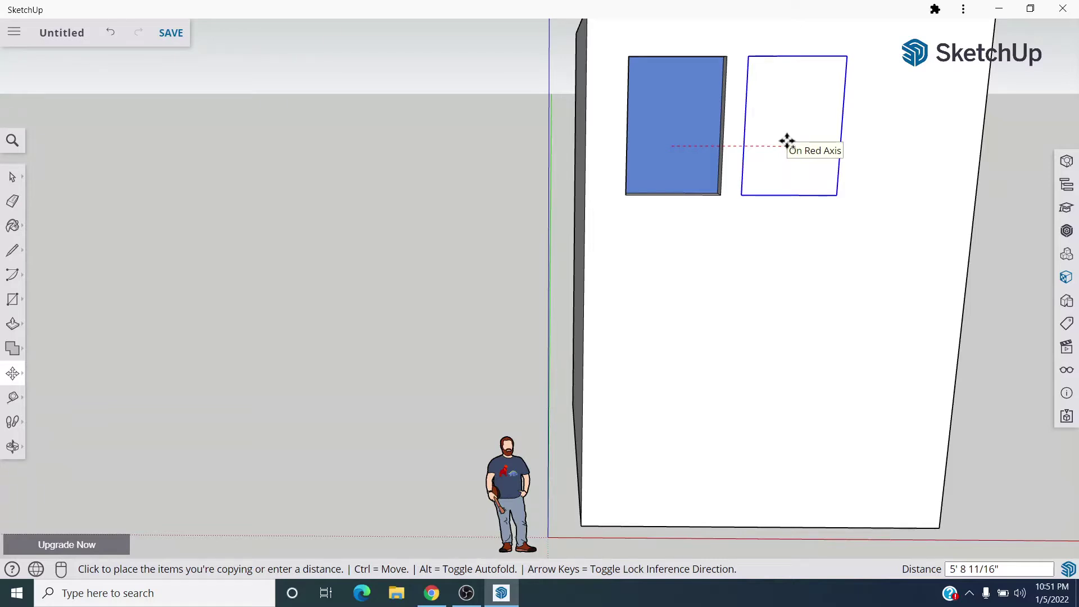
pyautogui.click(787, 141)
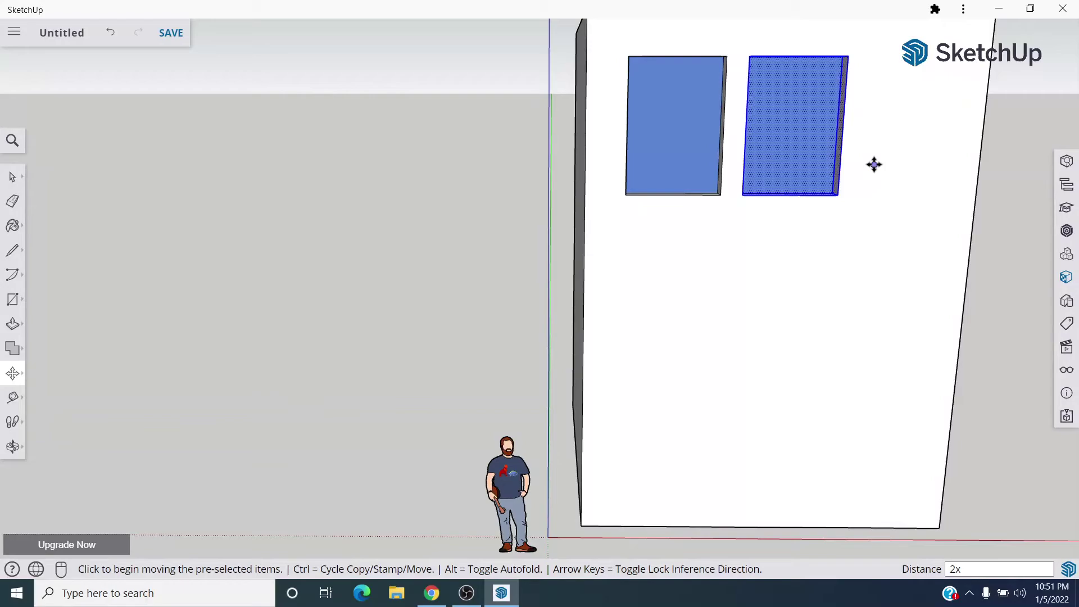
# - Complete the top row with a third evenly spaced window copy
pyautogui.press('Return')
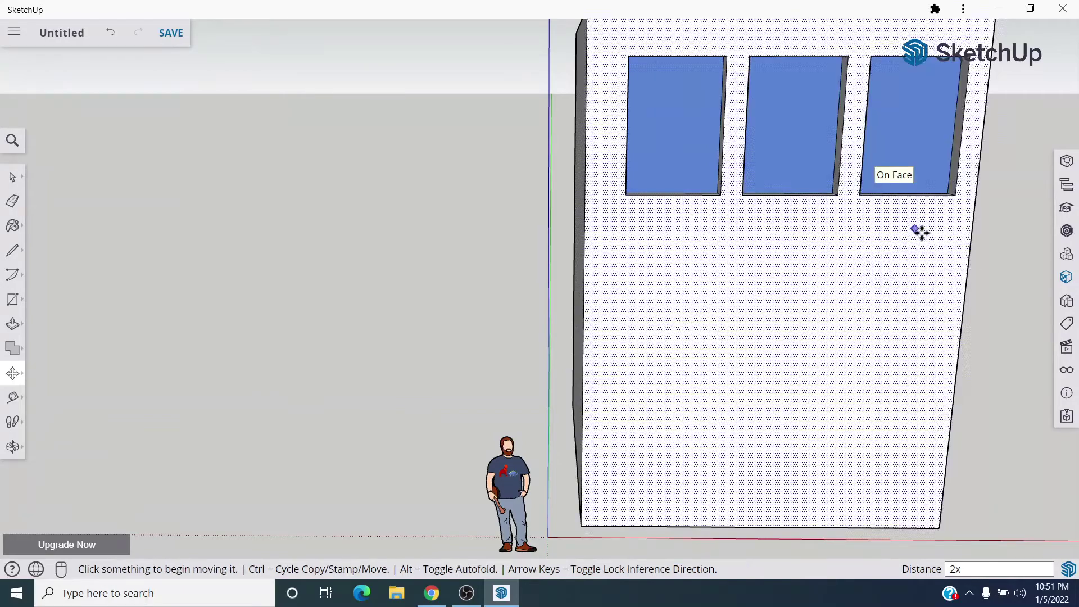
pyautogui.moveTo(1010, 395); pyautogui.dragTo(937, 381, button='middle')
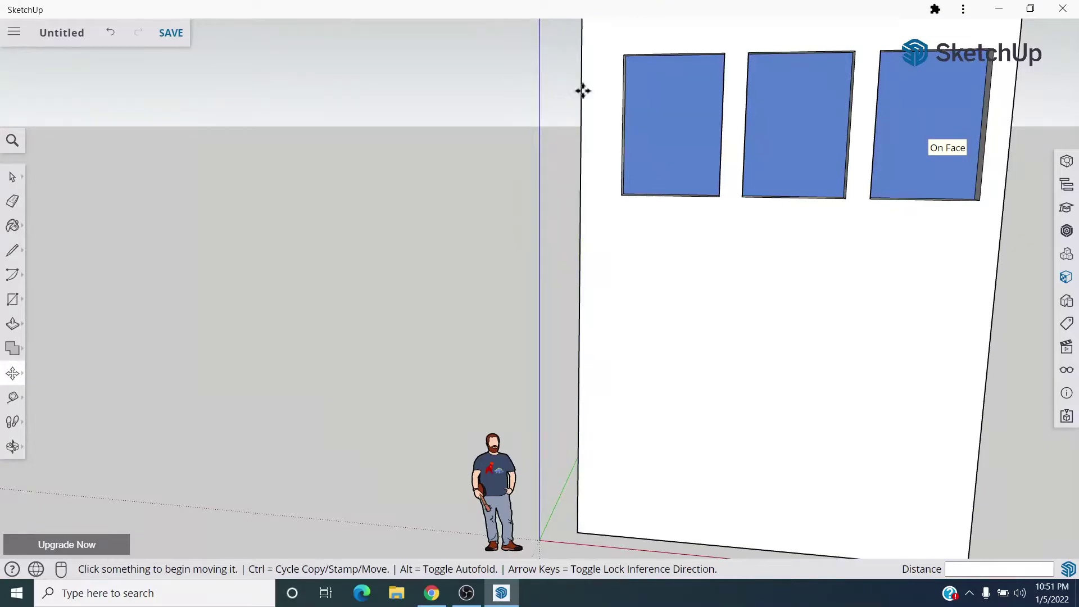
pyautogui.scroll(-2, 627, 73)
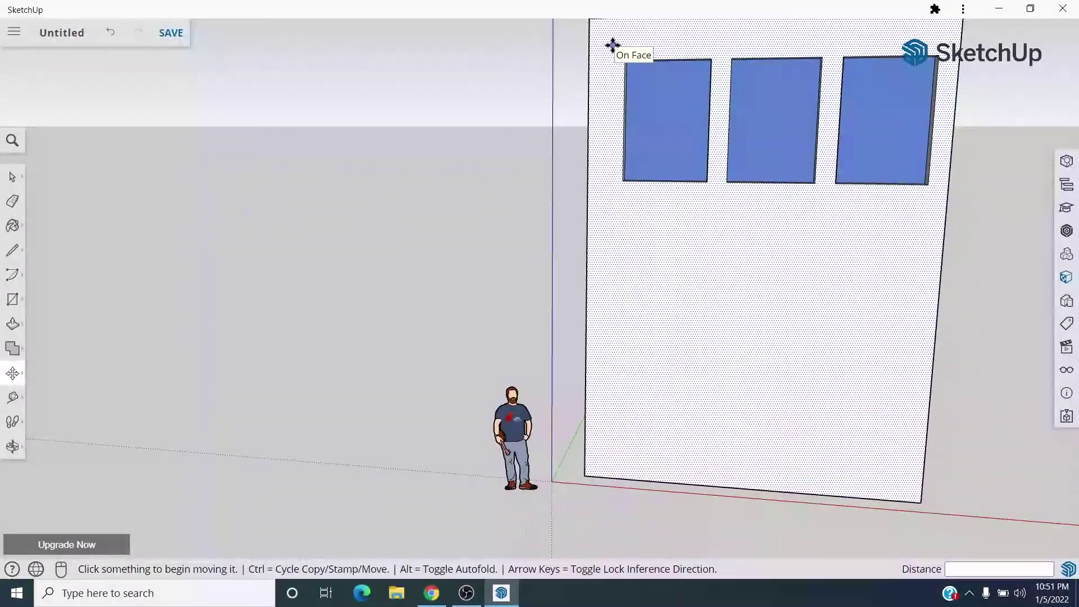
# - Copy the row of three windows downward twice to form three rows
pyautogui.press('space')
pyautogui.moveTo(613, 46); pyautogui.dragTo(942, 190)
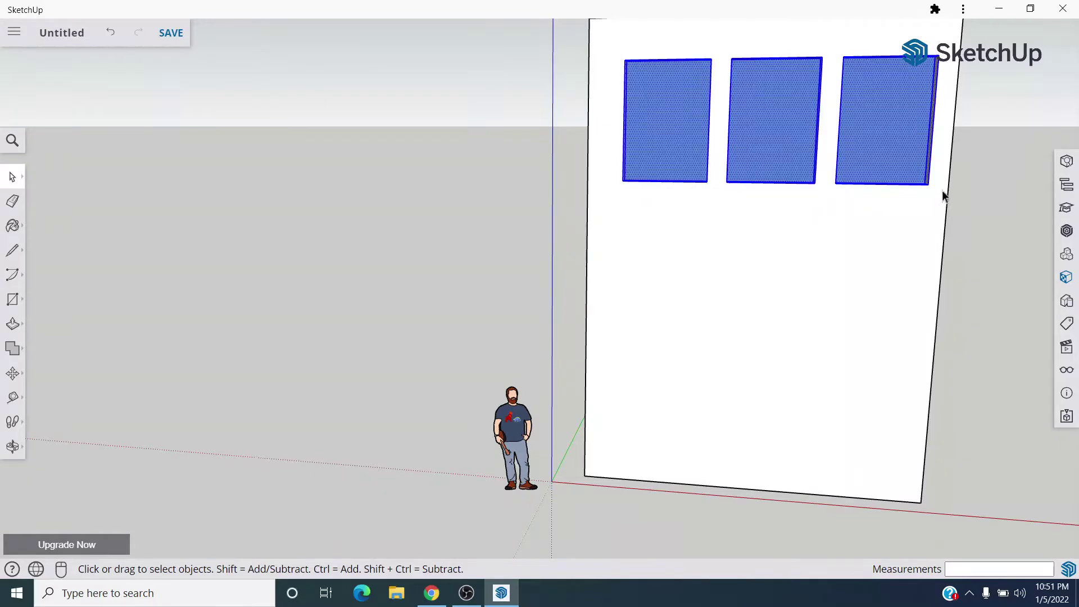
pyautogui.moveTo(988, 167); pyautogui.dragTo(963, 189, button='middle')
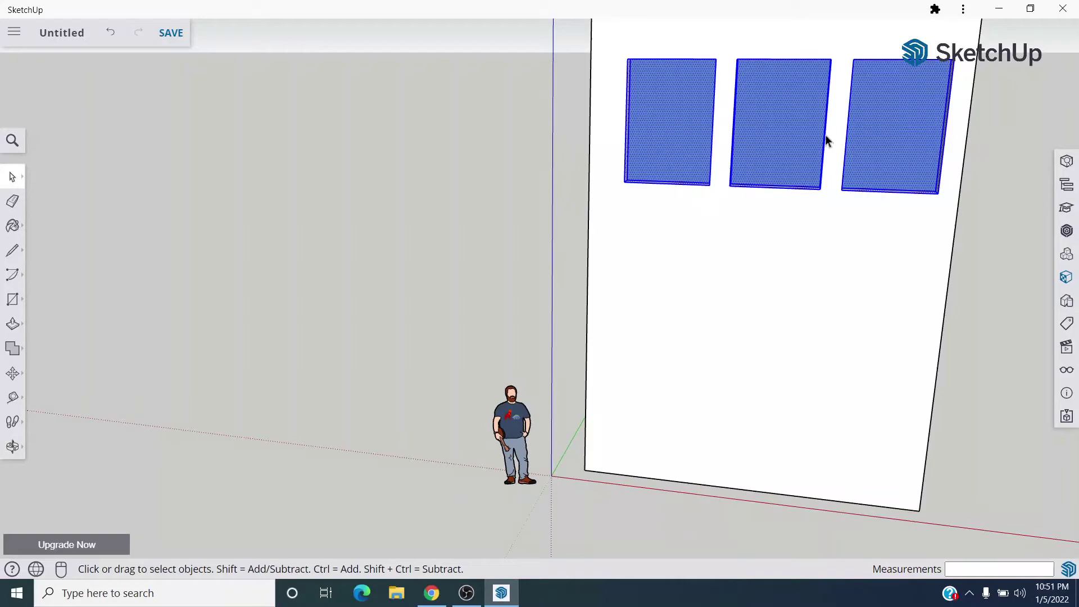
pyautogui.press('m')
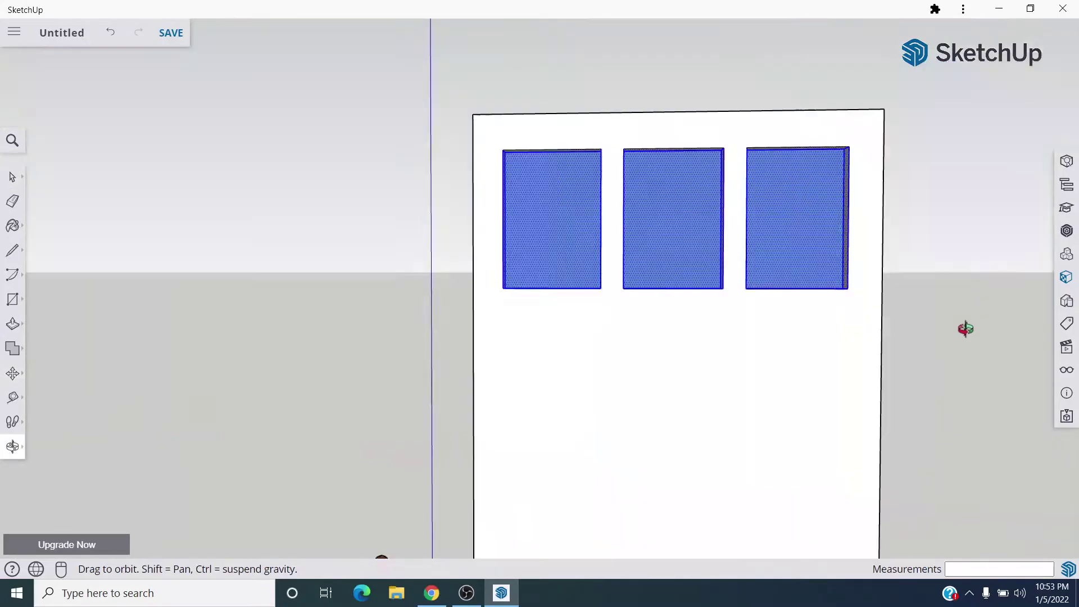
pyautogui.moveTo(963, 327); pyautogui.dragTo(981, 395, button='middle')
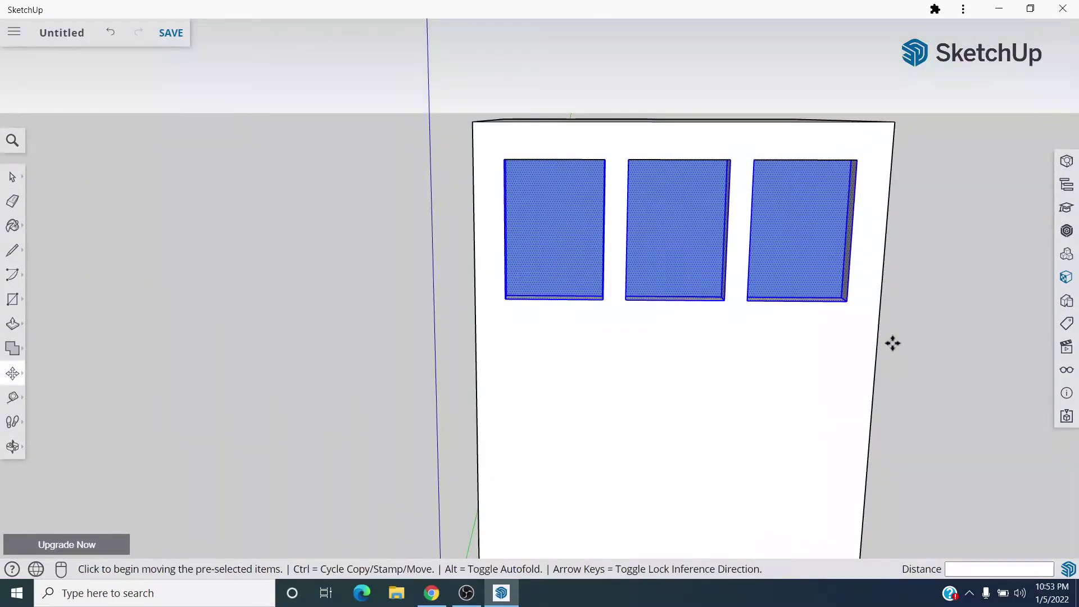
pyautogui.click(844, 300)
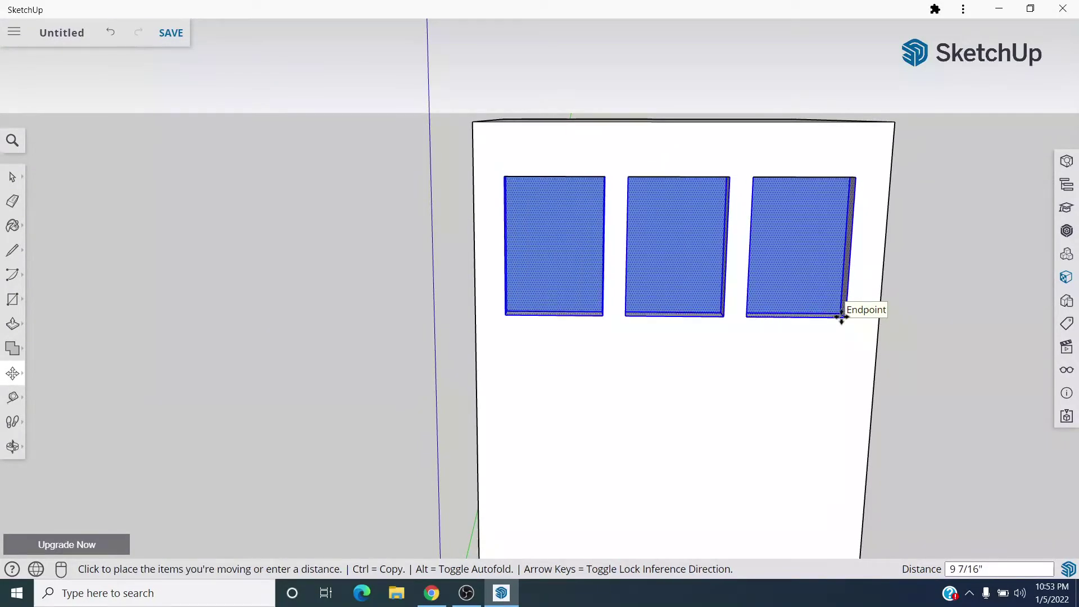
pyautogui.press('ctrl')
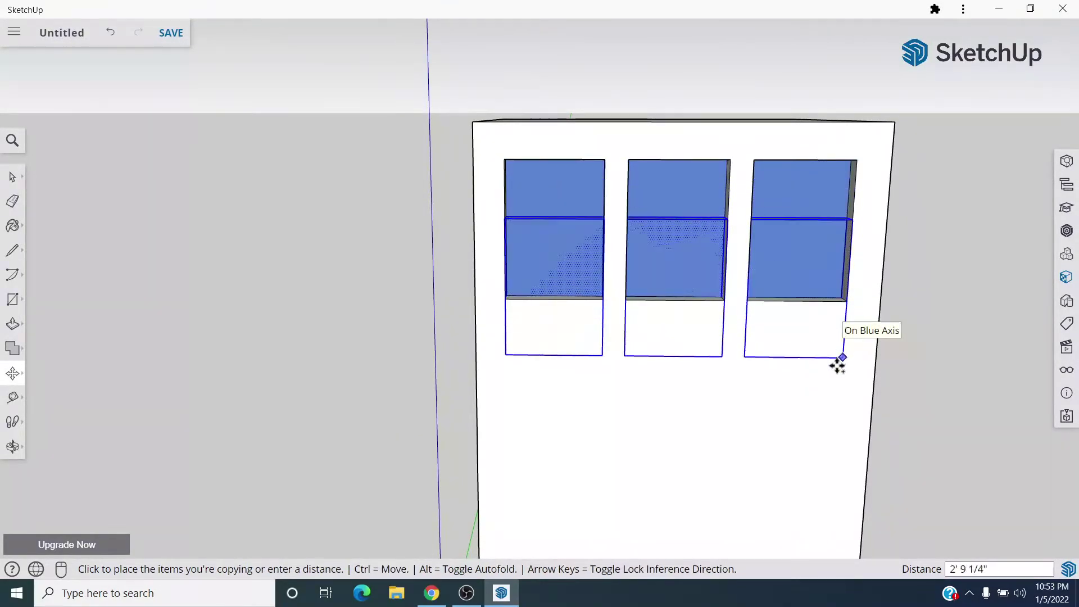
pyautogui.click(834, 455)
pyautogui.moveTo(935, 470); pyautogui.dragTo(962, 337, button='middle')
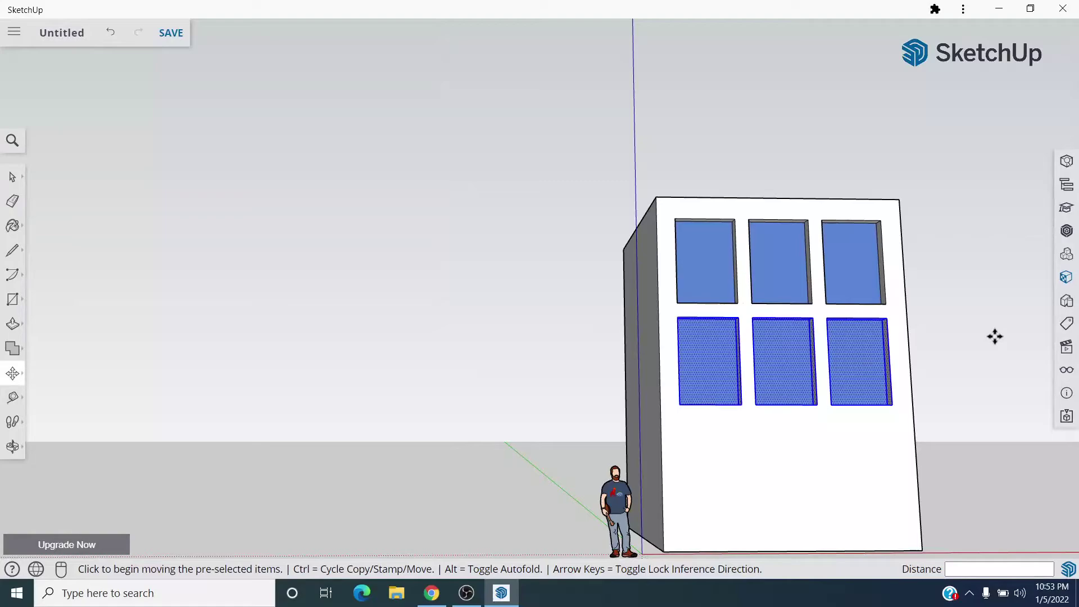
pyautogui.press('Return')
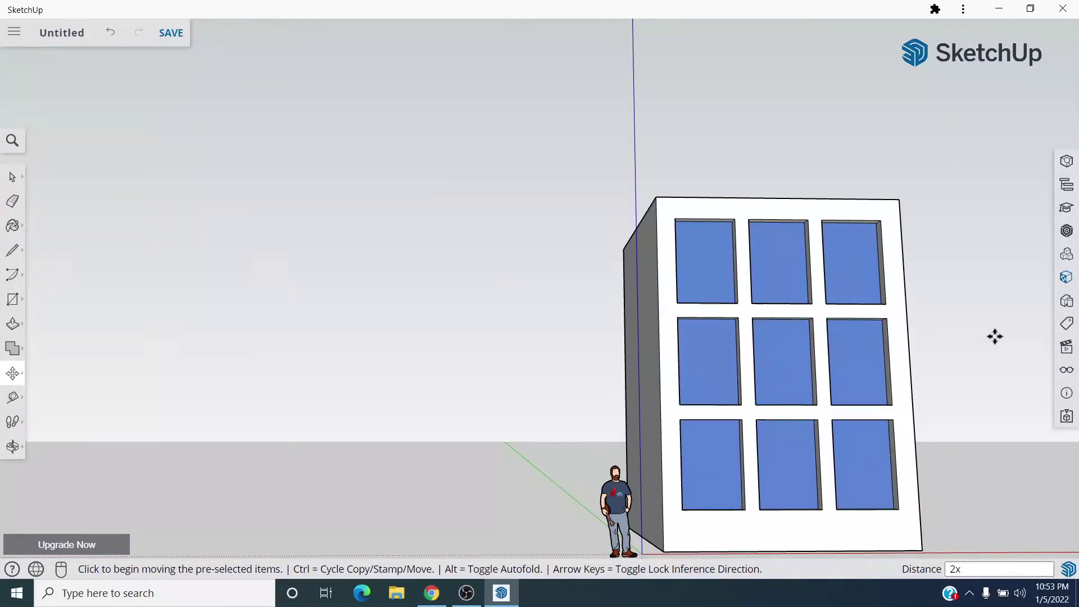
# - Orbit back to the nine-window front and bring up the Materials panel with Paint Bucket
pyautogui.moveTo(993, 335); pyautogui.dragTo(475, 309, button='middle')
pyautogui.scroll(-3, 475, 310)
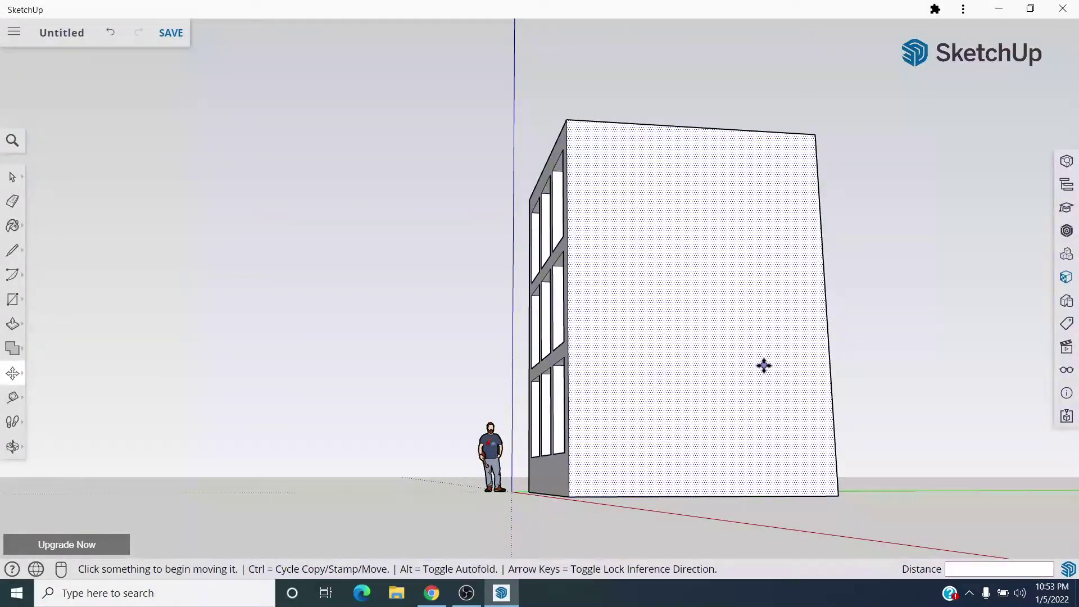
pyautogui.moveTo(618, 457); pyautogui.dragTo(939, 441, button='middle')
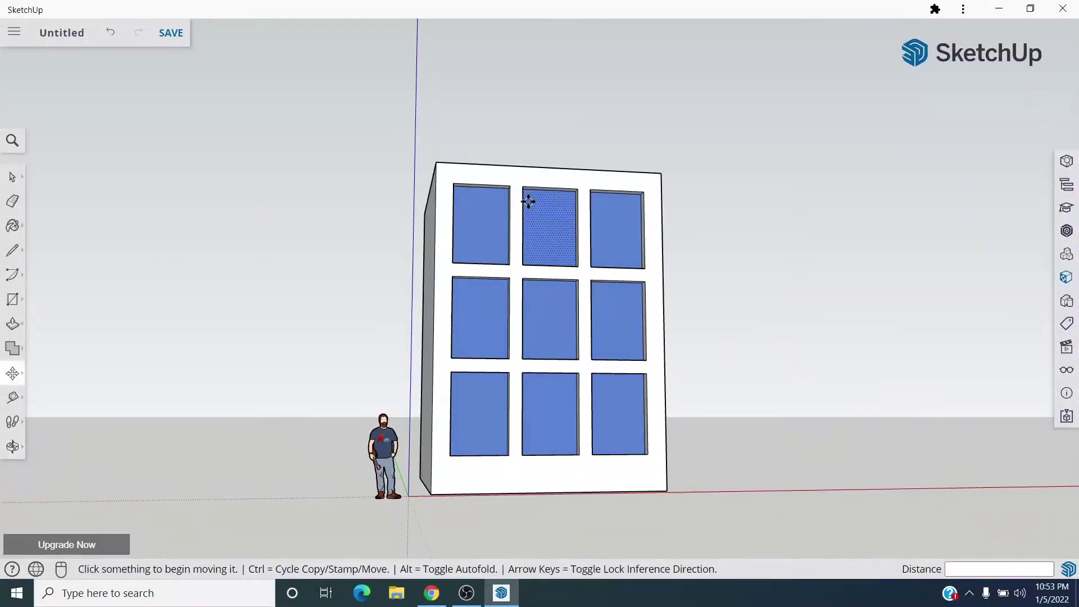
pyautogui.scroll(3, 643, 248)
pyautogui.scroll(-2, 643, 253)
pyautogui.scroll(2, 650, 245)
pyautogui.press('b')
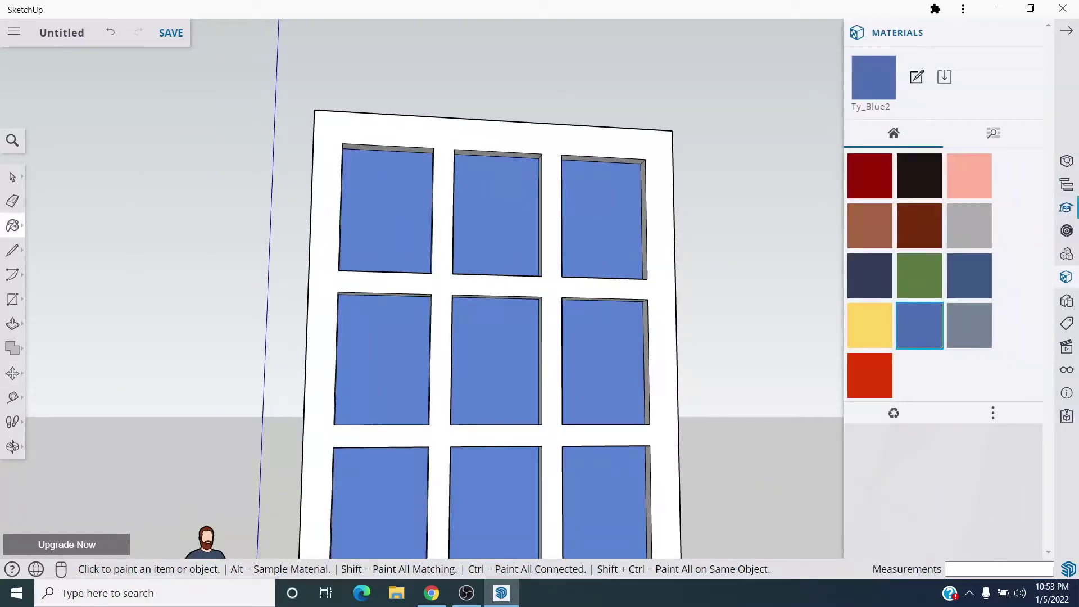
# - Paint the front wall with Blacktop Old 01 from Asphalt and Concrete
pyautogui.click(995, 135)
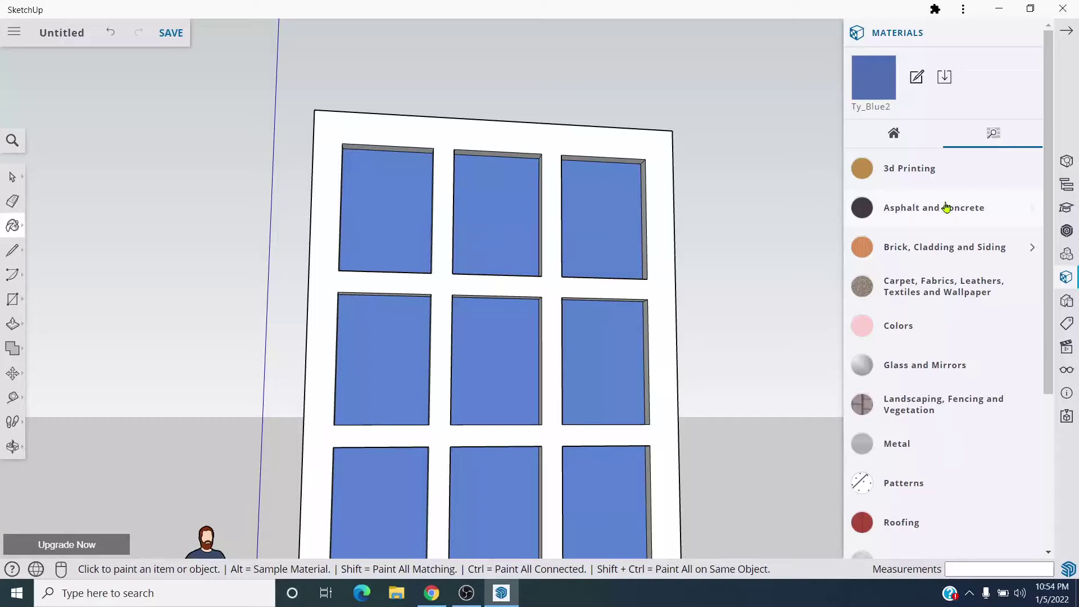
pyautogui.click(947, 207)
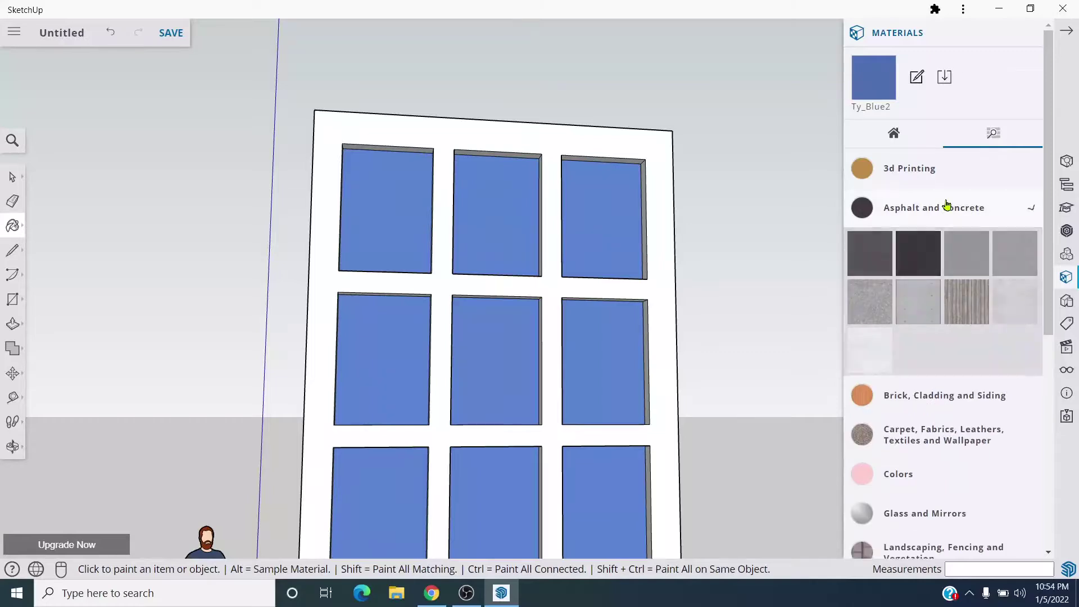
pyautogui.click(920, 302)
pyautogui.click(656, 142)
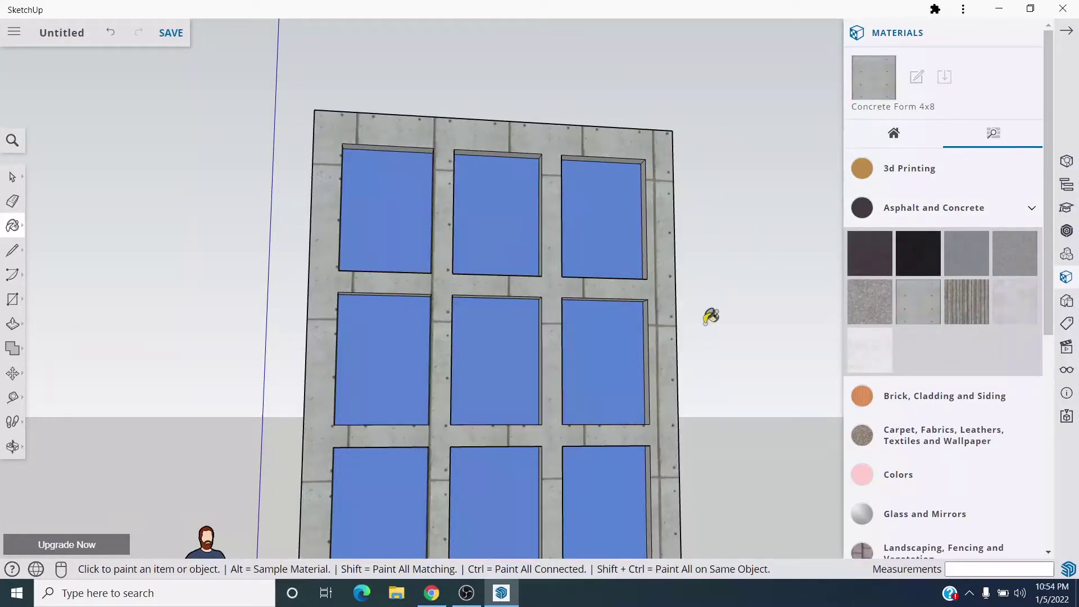
pyautogui.click(882, 311)
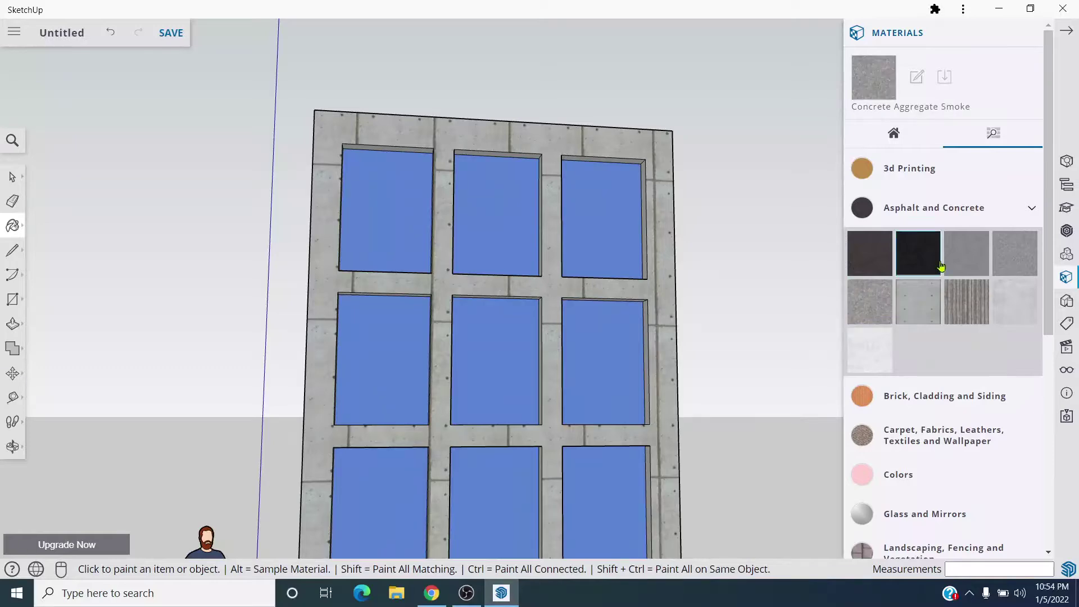
pyautogui.click(962, 260)
pyautogui.click(624, 138)
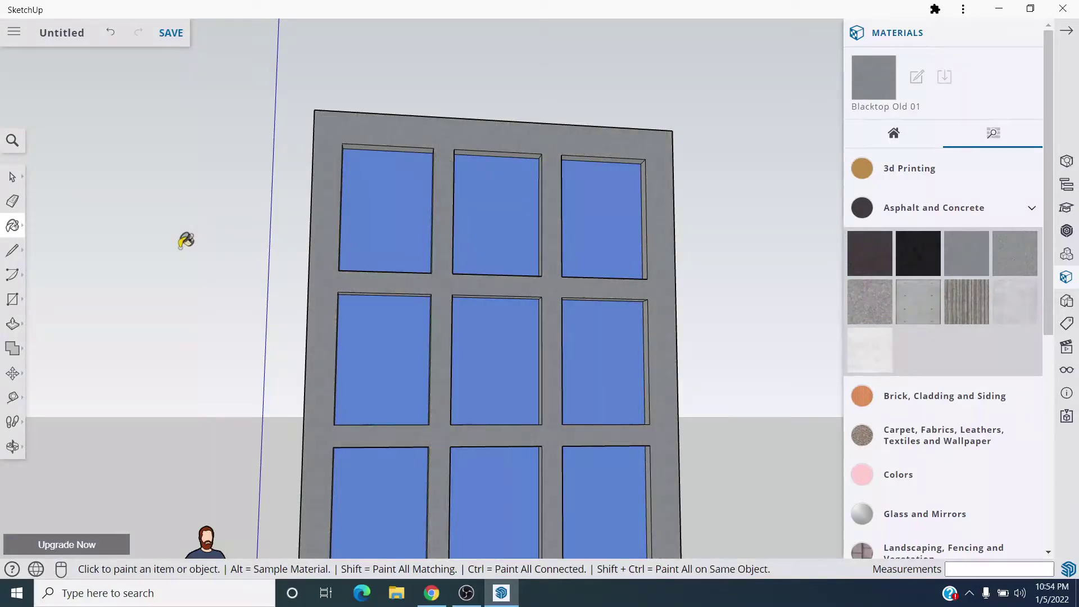
# - Paint the left side, roof and right side with Blacktop Old 01
pyautogui.moveTo(186, 241)
pyautogui.mouseDown(button='middle')
pyautogui.moveTo(568, 260)
pyautogui.moveTo(226, 284)
pyautogui.moveTo(253, 258)
pyautogui.mouseUp(button='middle')
pyautogui.click(239, 265)
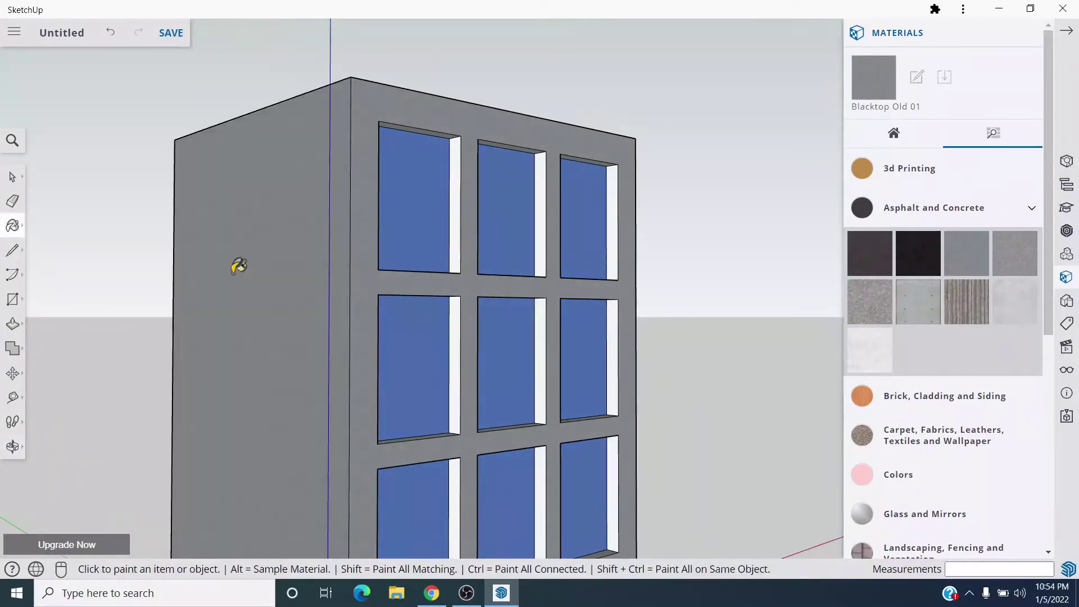
pyautogui.scroll(-5, 198, 223)
pyautogui.moveTo(198, 223)
pyautogui.mouseDown(button='middle')
pyautogui.moveTo(152, 441)
pyautogui.moveTo(158, 433)
pyautogui.mouseUp(button='middle')
pyautogui.click(309, 204)
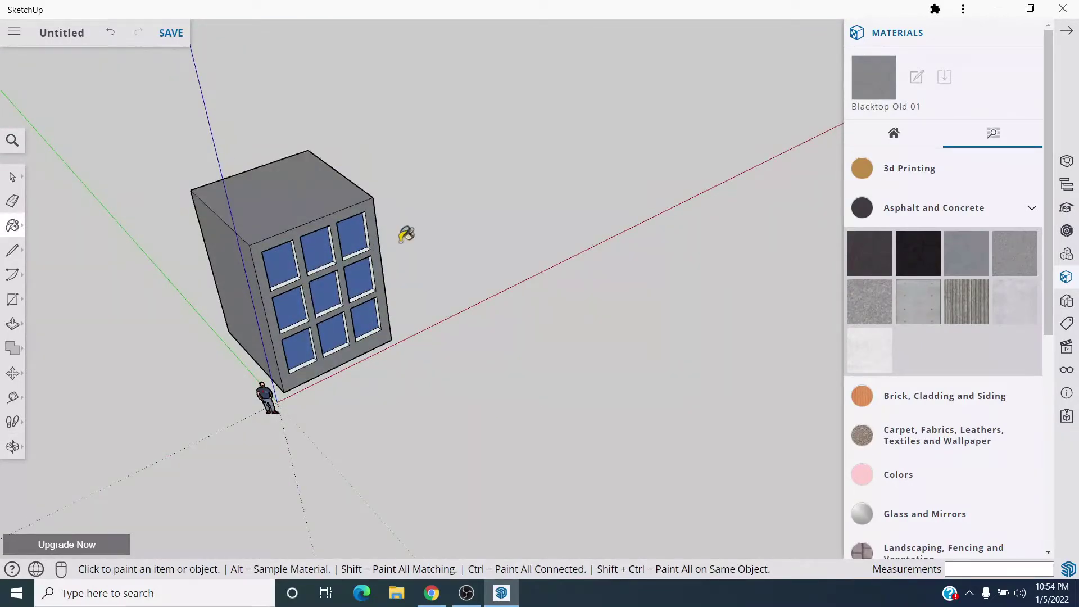
pyautogui.moveTo(407, 234); pyautogui.dragTo(588, 245, button='middle')
pyautogui.click(525, 236)
pyautogui.scroll(3, 474, 33)
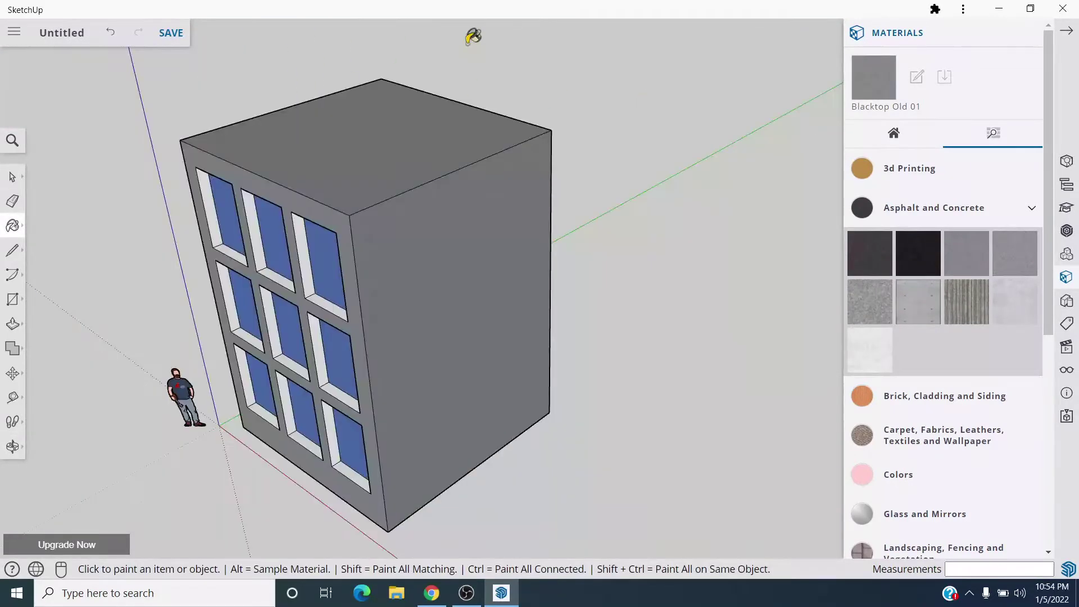
pyautogui.scroll(3, 474, 71)
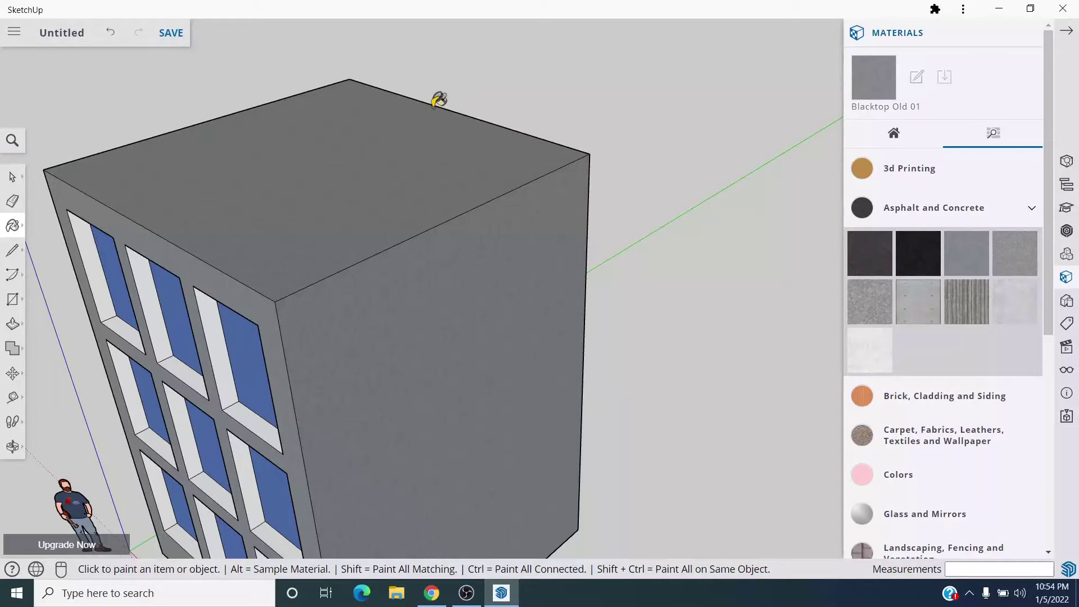
# - Draw a circle on the roof and raise it about 9" into a platform
pyautogui.press('c')
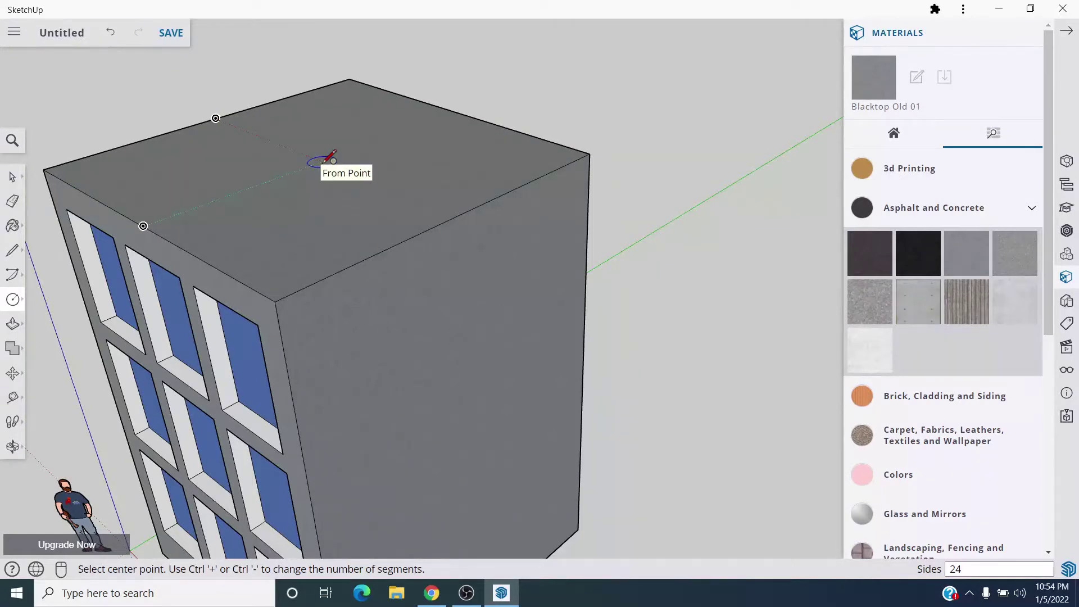
pyautogui.click(326, 161)
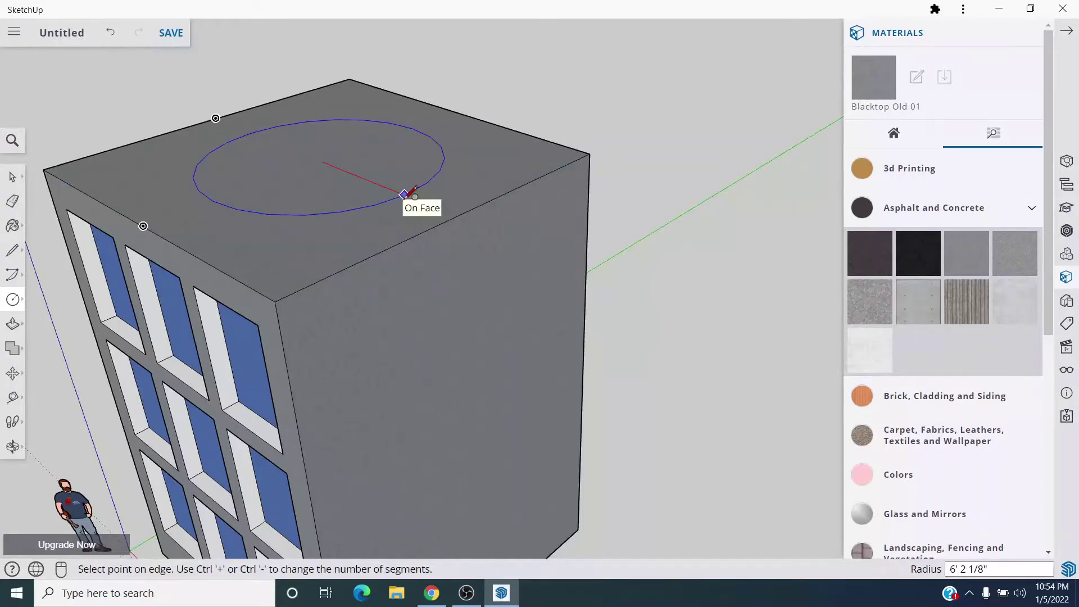
pyautogui.click(404, 196)
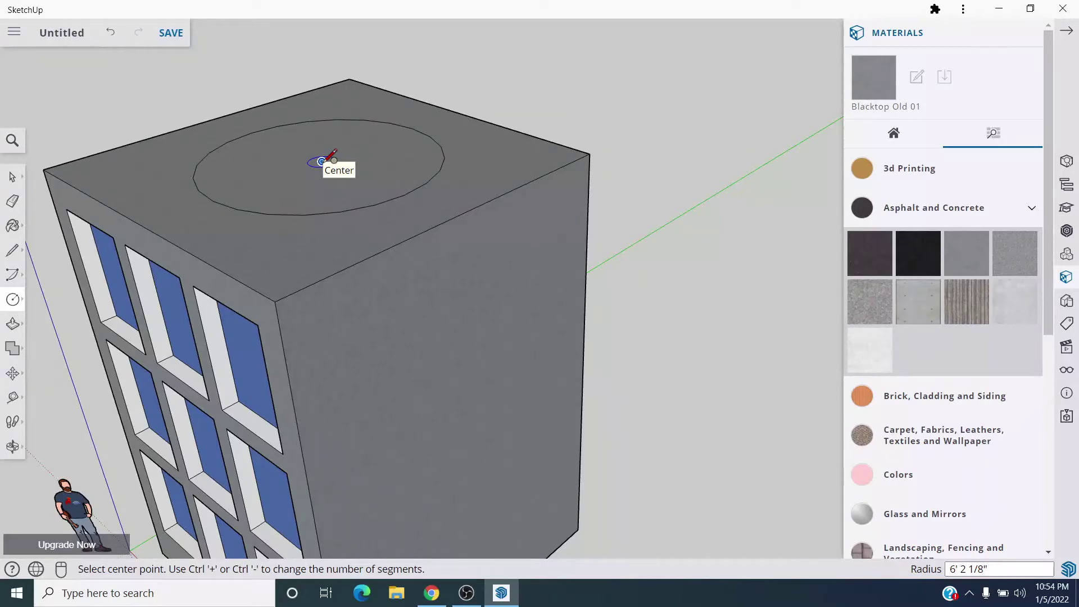
pyautogui.press('p')
pyautogui.click(319, 167)
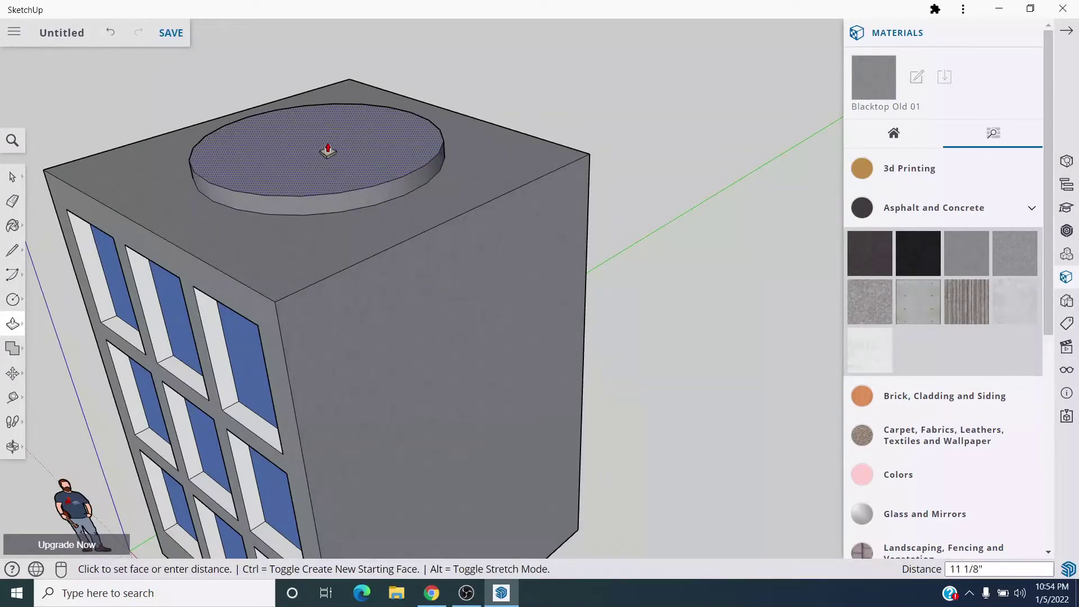
pyautogui.click(328, 151)
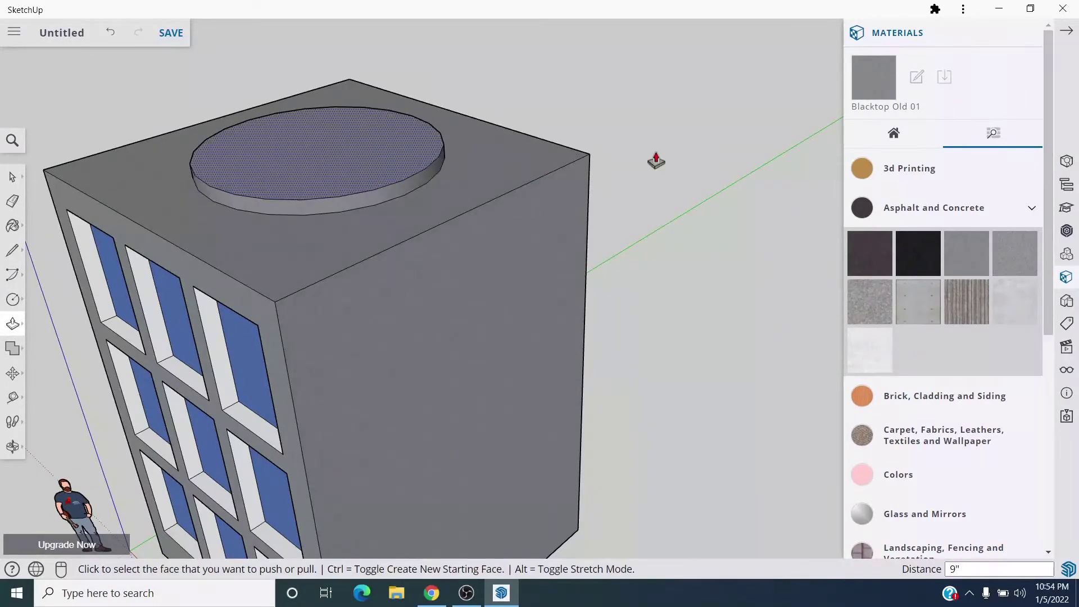
# - Paint the circular pad with Polished Concrete Old and zoom in on the rooftop
pyautogui.click(864, 359)
pyautogui.click(357, 137)
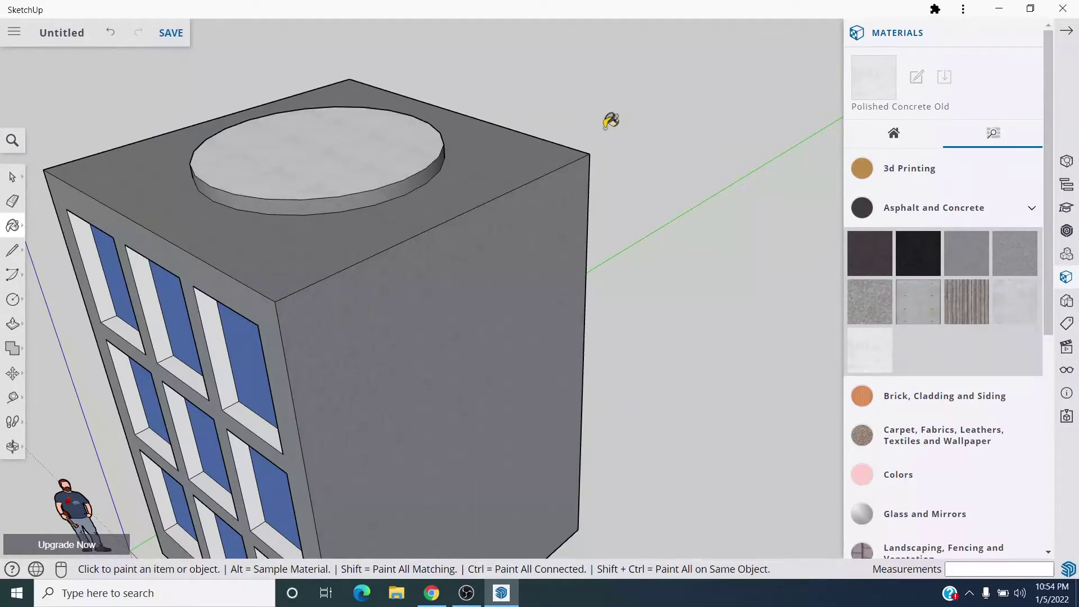
pyautogui.moveTo(611, 120); pyautogui.dragTo(735, 243, button='middle')
pyautogui.moveTo(626, 286)
pyautogui.mouseDown(button='middle')
pyautogui.moveTo(742, 279)
pyautogui.moveTo(751, 267)
pyautogui.mouseUp(button='middle')
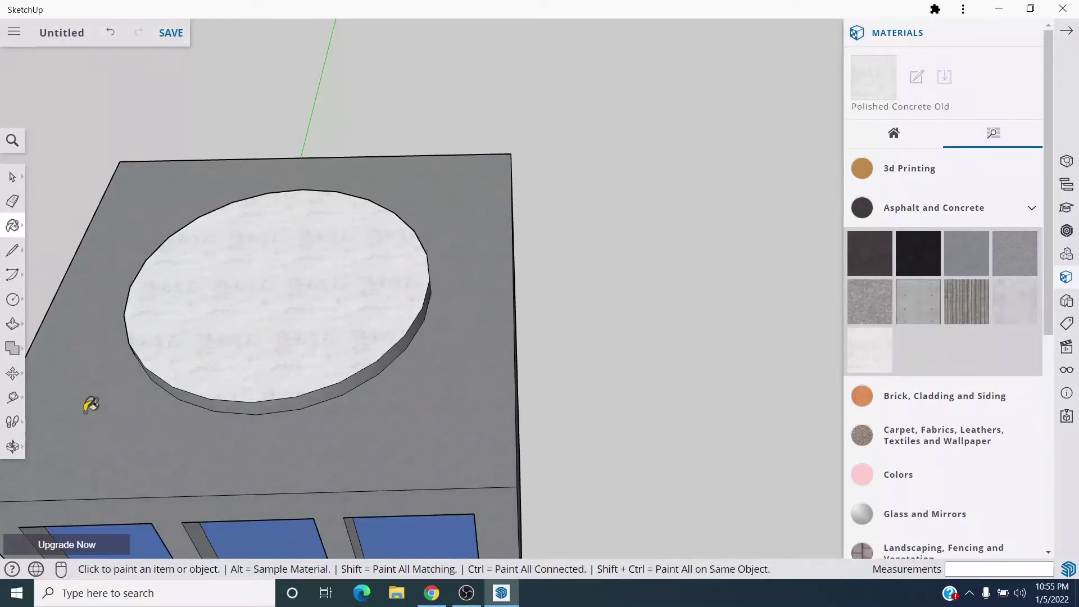
# - Create 3D text "H" in Open Sans, 1' tall with 6" extrusion
pyautogui.click(11, 306)
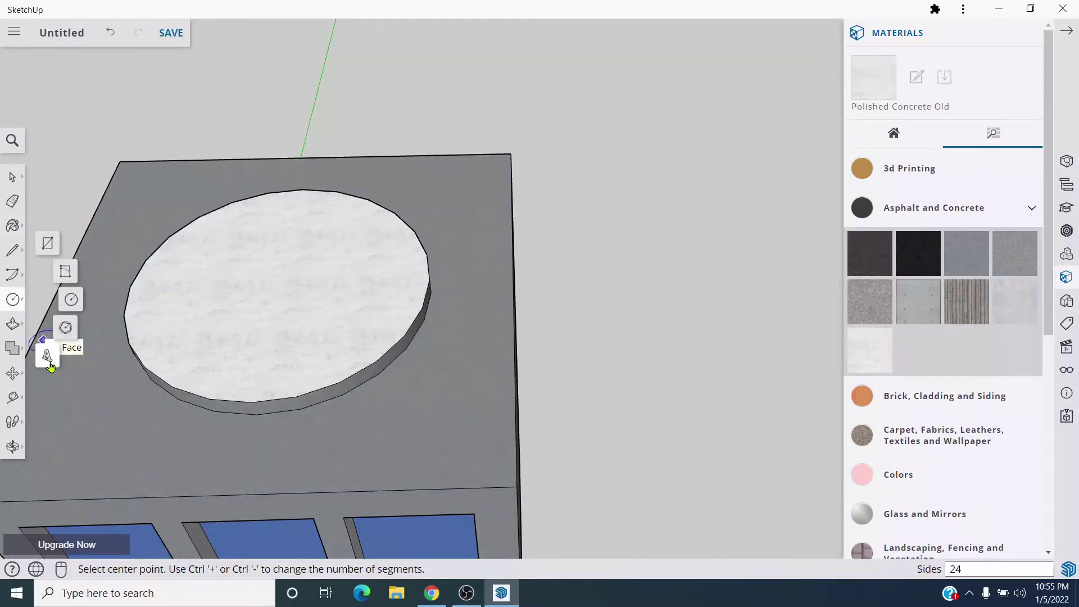
pyautogui.click(47, 357)
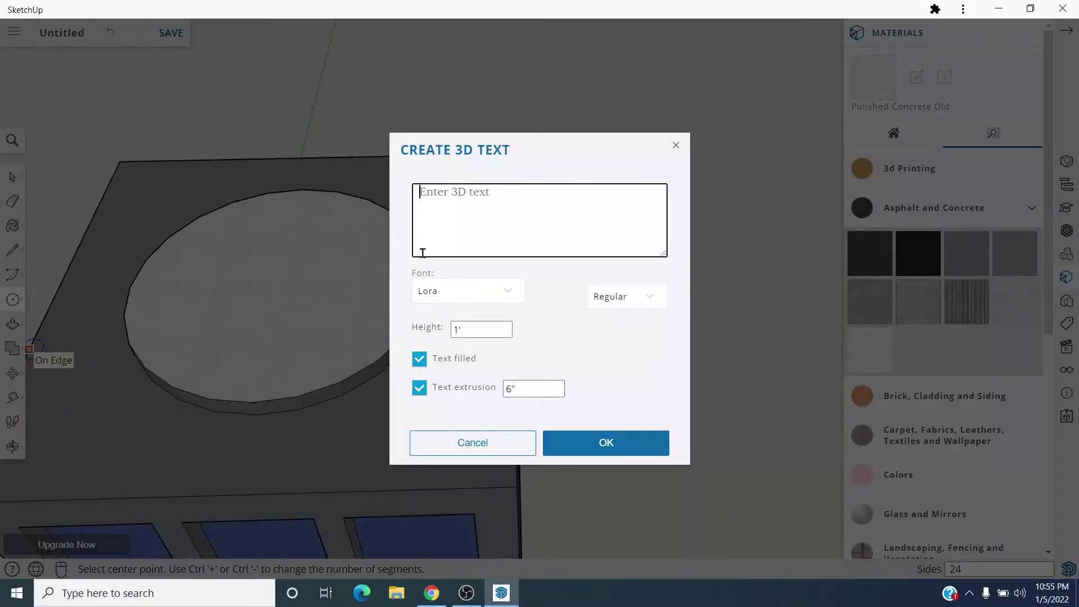
pyautogui.click(449, 297)
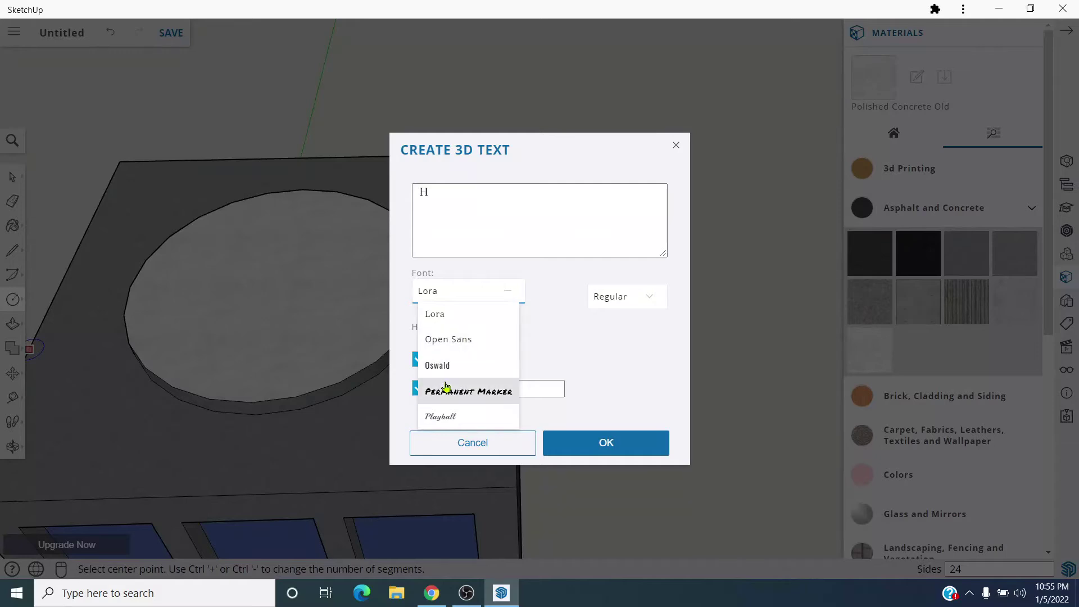
pyautogui.click(471, 340)
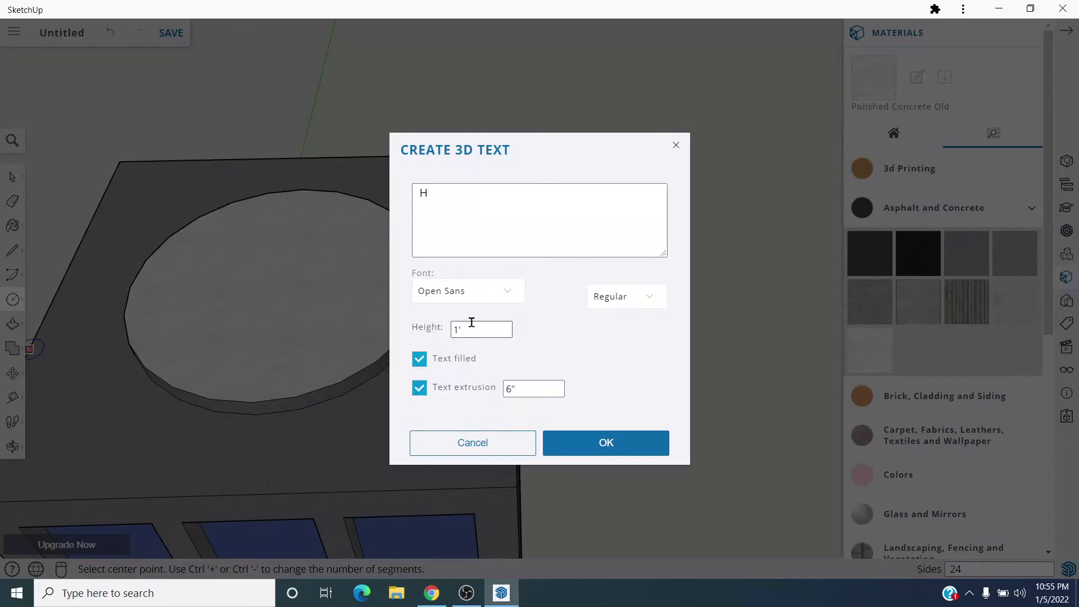
pyautogui.moveTo(482, 201); pyautogui.dragTo(342, 179)
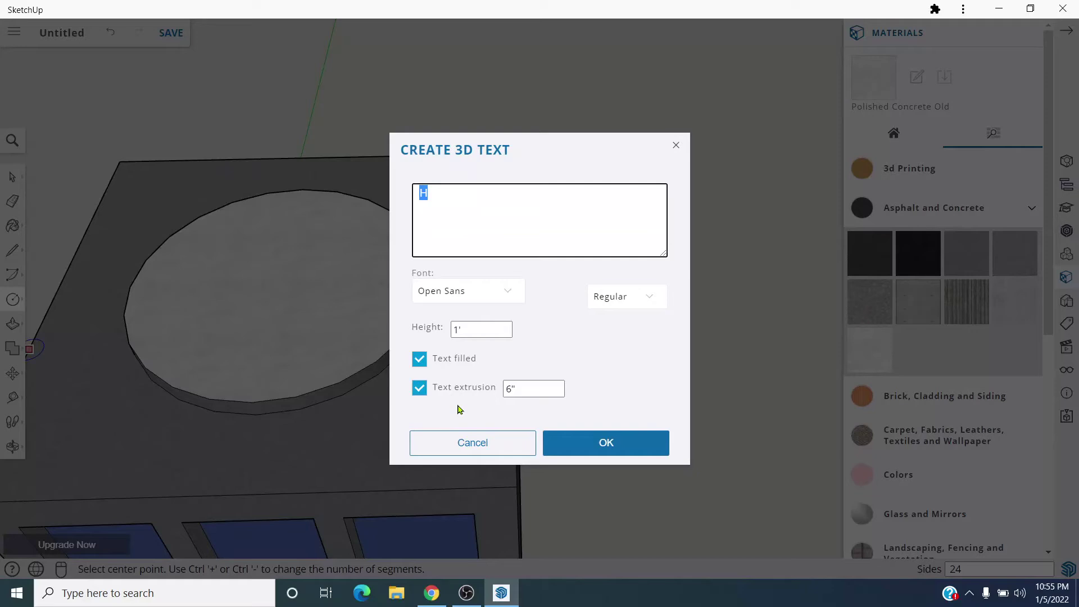
pyautogui.click(627, 446)
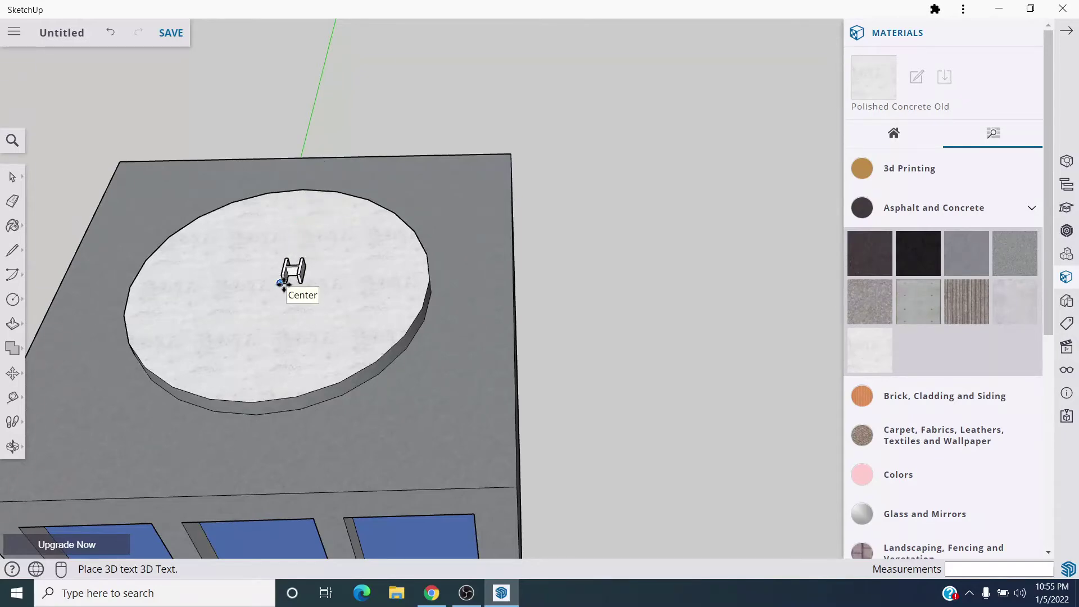
# - Place the 3D H at the rooftop circle's centre and enlarge it about 5.58 times
pyautogui.click(287, 284)
pyautogui.moveTo(596, 333); pyautogui.dragTo(626, 498, button='middle')
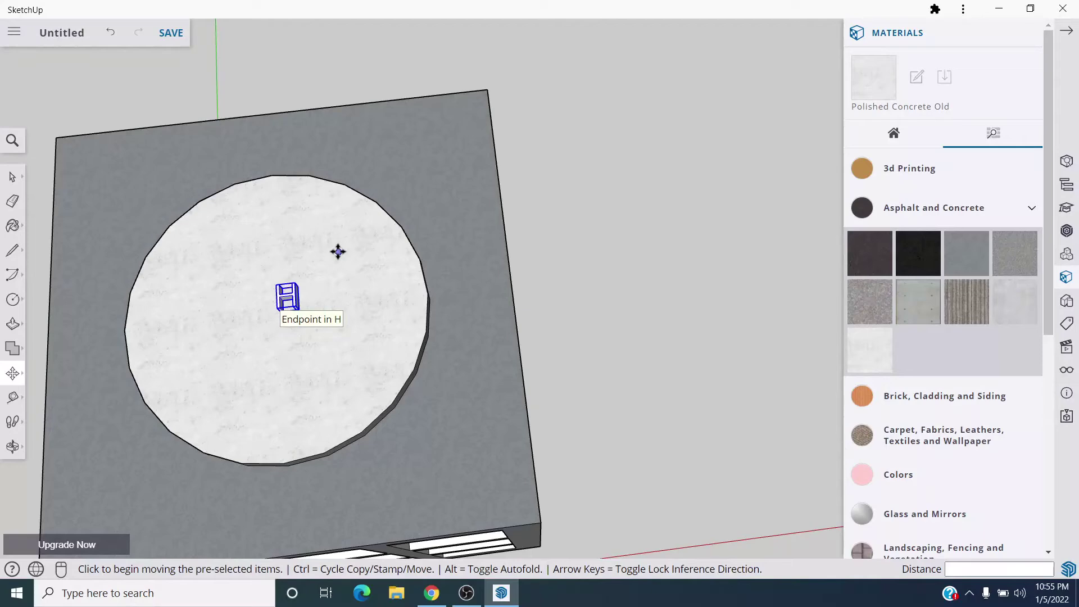
pyautogui.press('s')
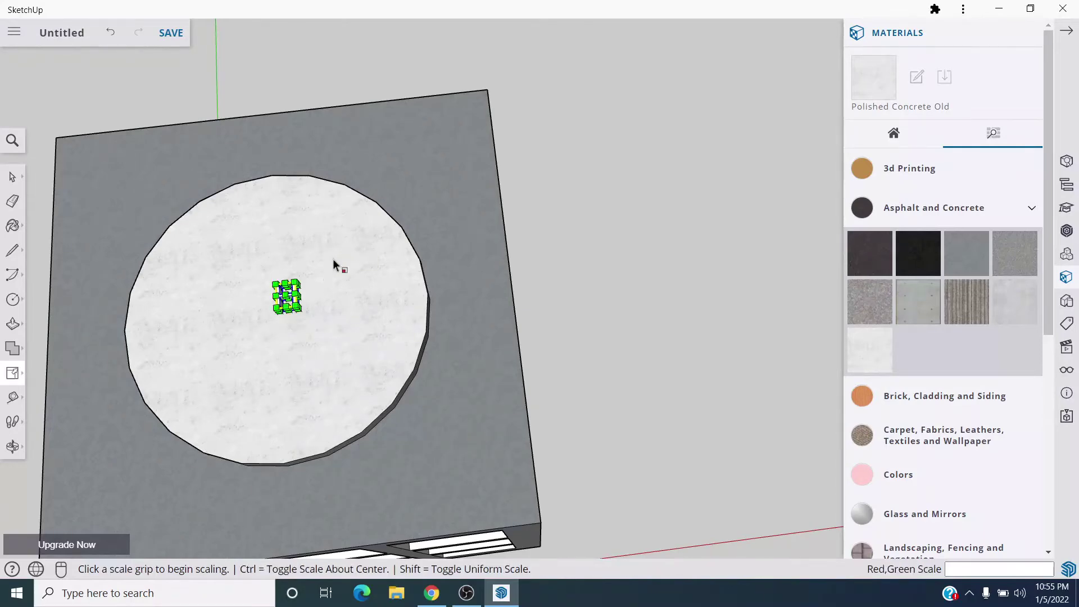
pyautogui.click(273, 313)
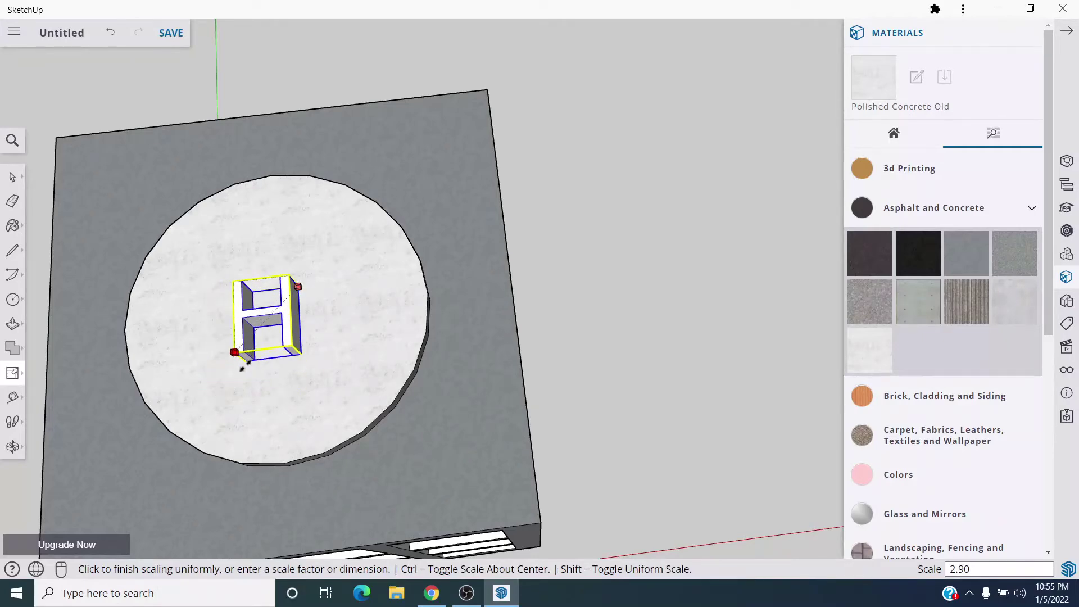
pyautogui.click(167, 421)
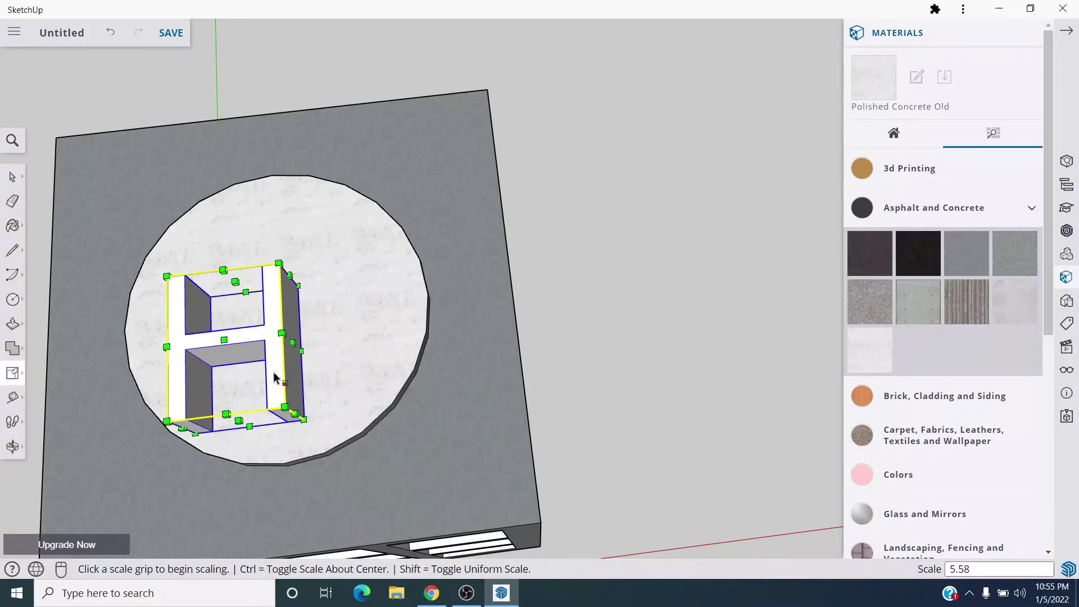
# - Flatten the H to 0.29 of its height
pyautogui.press('m')
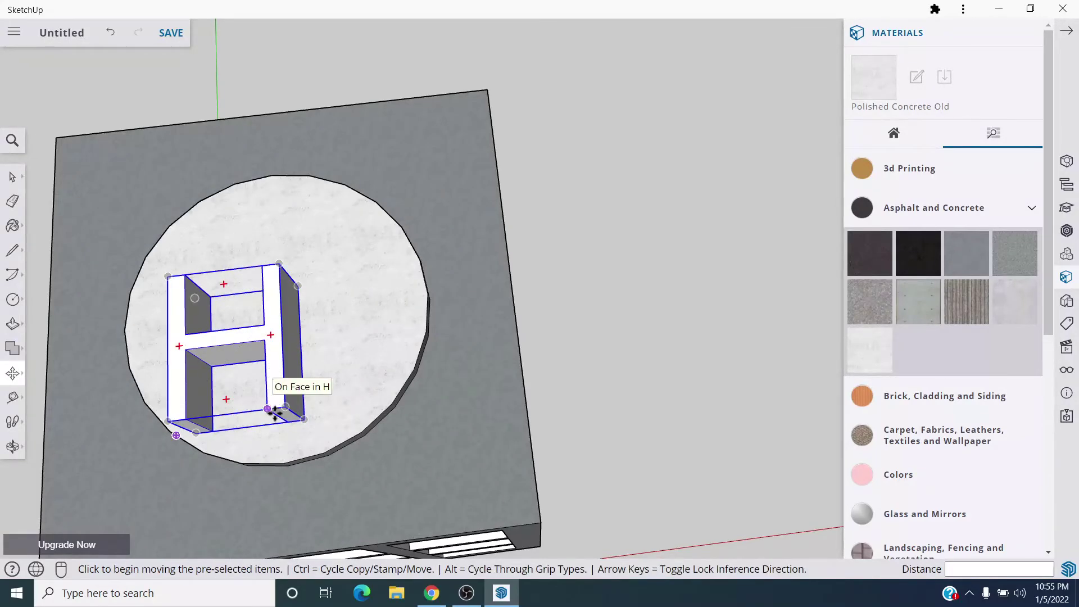
pyautogui.press('s')
pyautogui.moveTo(275, 414); pyautogui.dragTo(299, 248, button='middle')
pyautogui.click(284, 242)
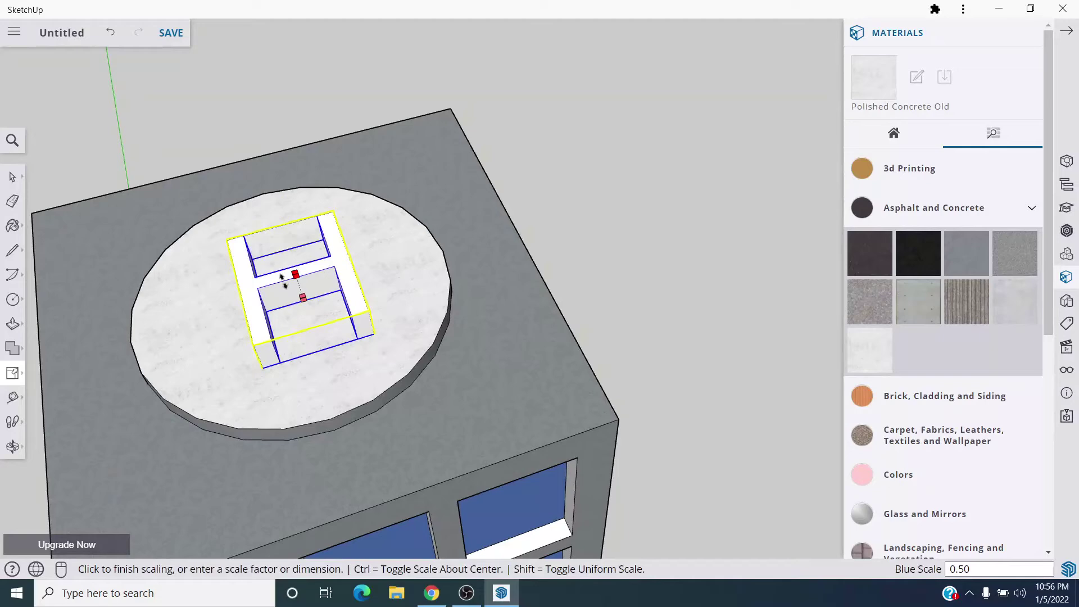
pyautogui.click(288, 288)
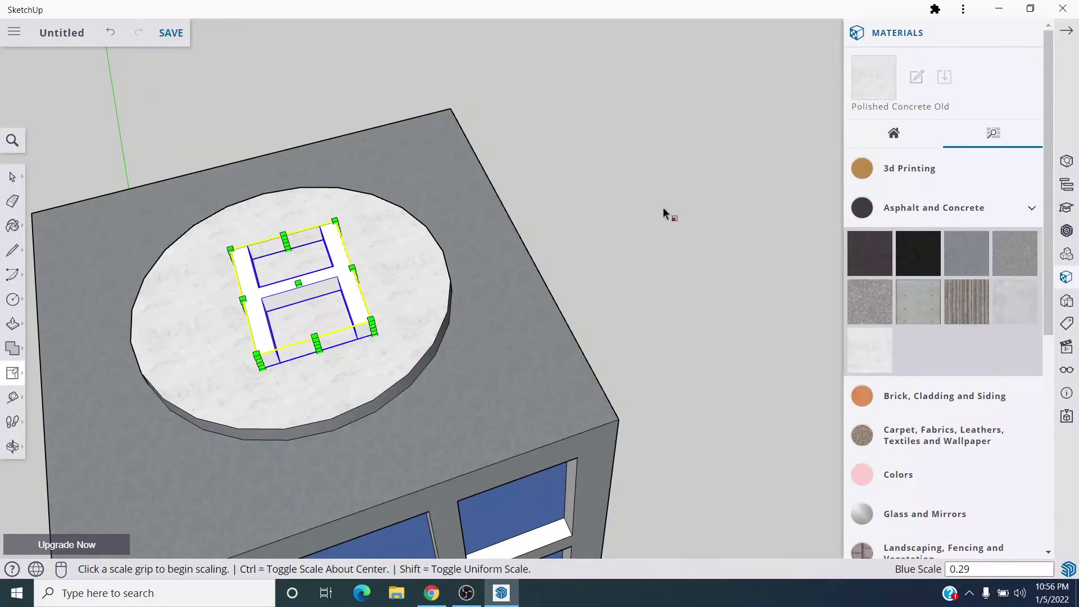
pyautogui.moveTo(665, 214); pyautogui.dragTo(593, 292, button='middle')
# - Paint the rooftop H with the red Ty_Orange material from the model's materials
pyautogui.press('b')
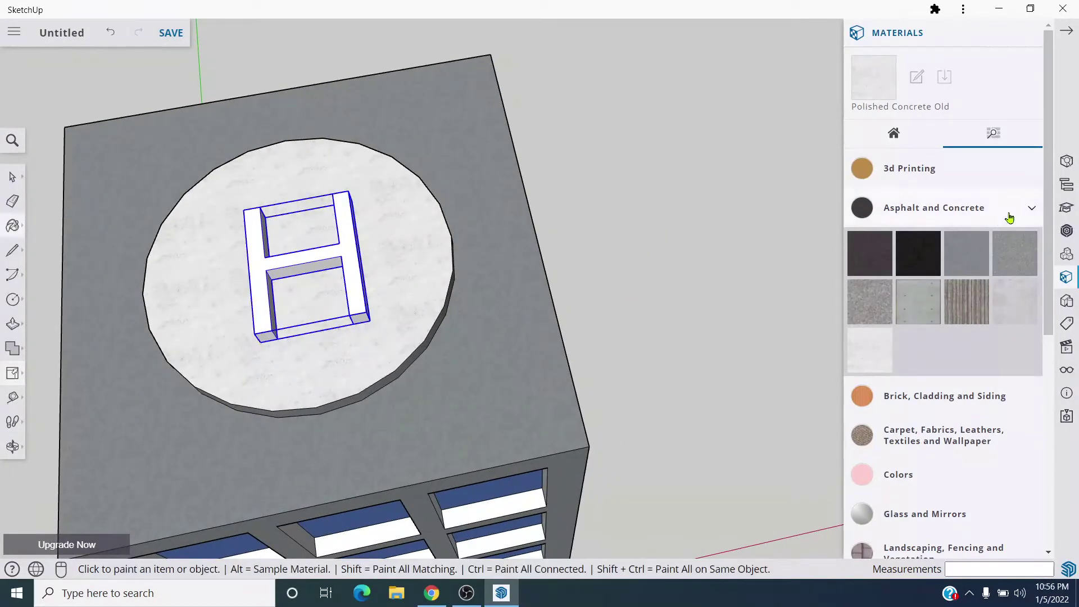
pyautogui.click(894, 134)
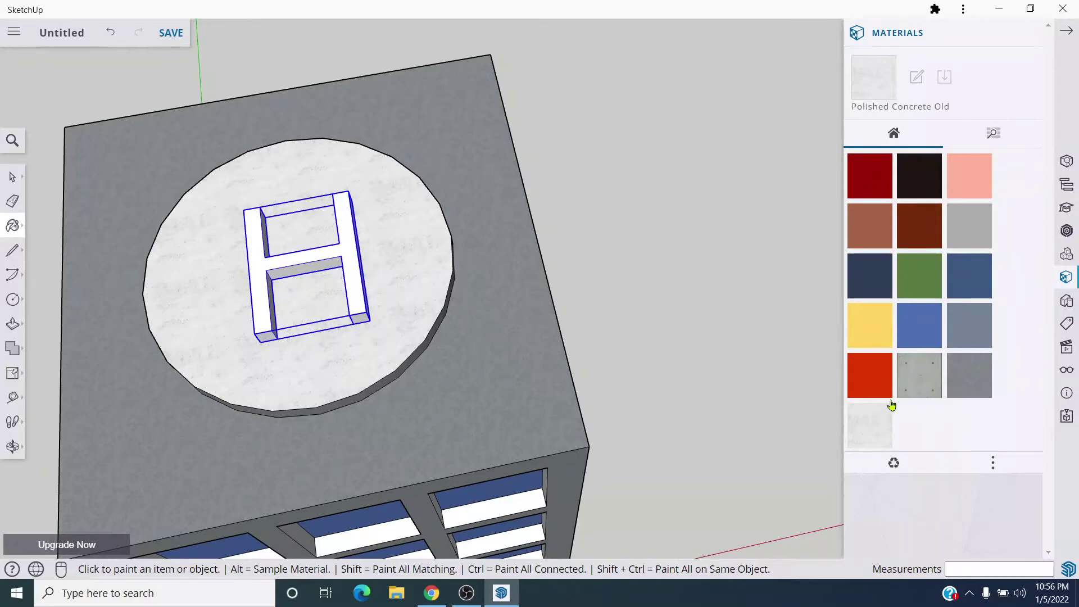
pyautogui.click(878, 385)
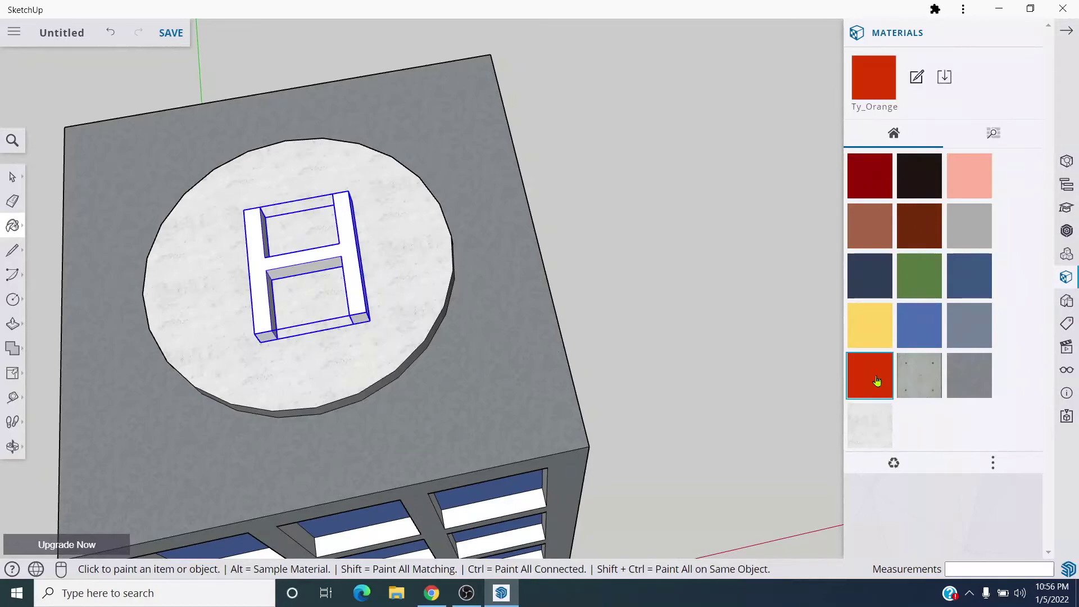
pyautogui.click(353, 243)
# - Orbit around the building to an eye-level side view, then bring Chrome forward
pyautogui.moveTo(626, 312); pyautogui.dragTo(622, 224, button='middle')
pyautogui.moveTo(654, 334); pyautogui.dragTo(783, 265, button='middle')
pyautogui.moveTo(726, 231)
pyautogui.mouseDown(button='middle')
pyautogui.moveTo(676, 333)
pyautogui.moveTo(294, 281)
pyautogui.moveTo(280, 217)
pyautogui.moveTo(686, 263)
pyautogui.moveTo(715, 243)
pyautogui.moveTo(444, 145)
pyautogui.moveTo(440, 109)
pyautogui.mouseUp(button='middle')
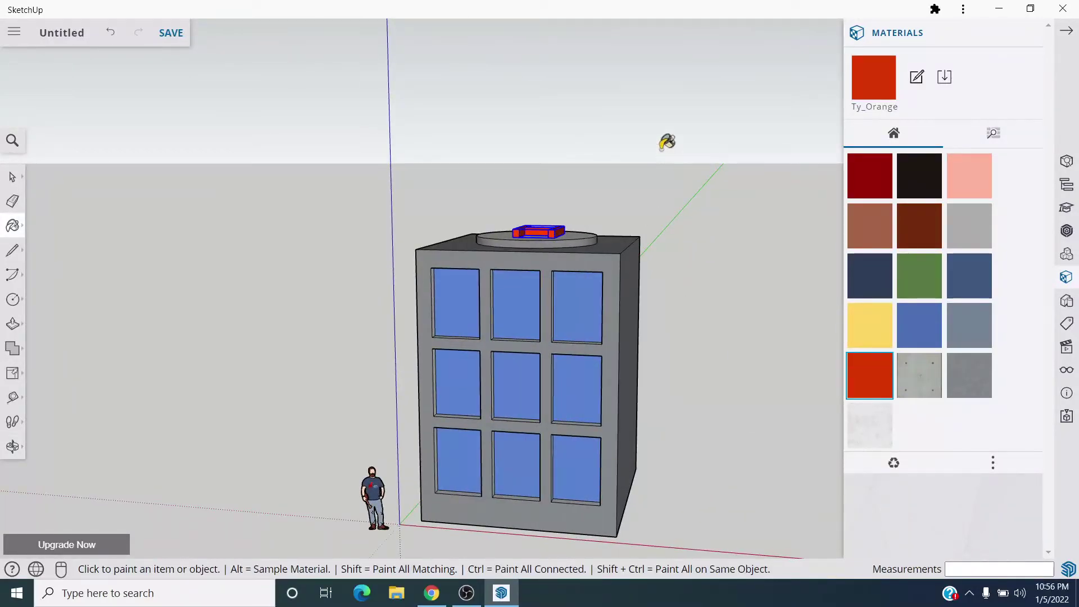
pyautogui.moveTo(667, 142); pyautogui.dragTo(731, 388, button='middle')
pyautogui.moveTo(184, 400)
pyautogui.mouseDown(button='middle')
pyautogui.moveTo(453, 251)
pyautogui.moveTo(589, 201)
pyautogui.moveTo(528, 293)
pyautogui.mouseUp(button='middle')
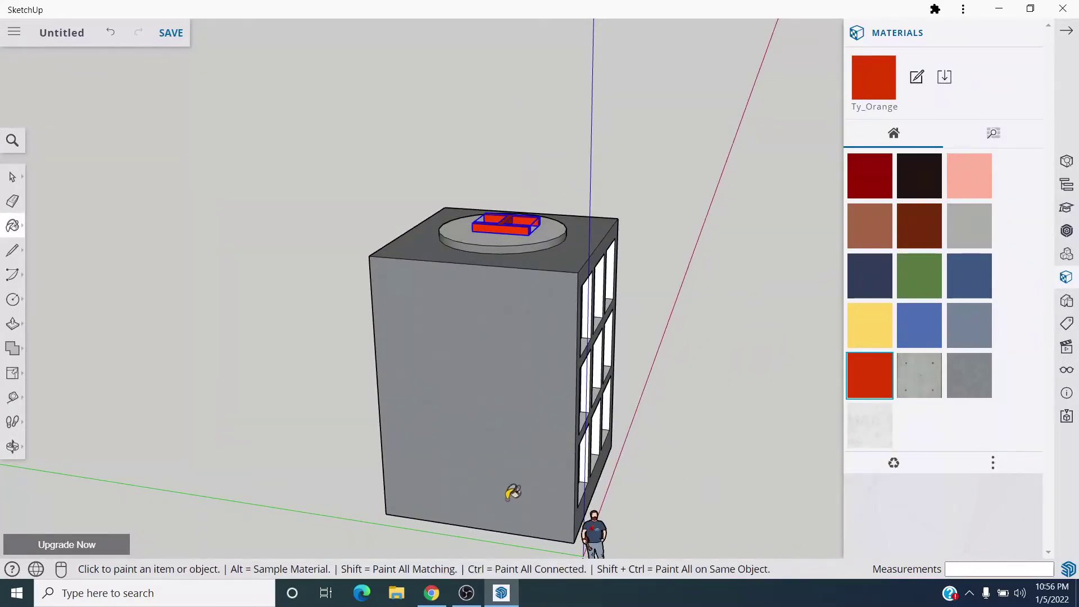
pyautogui.moveTo(291, 408)
pyautogui.mouseDown(button='middle')
pyautogui.moveTo(365, 420)
pyautogui.moveTo(766, 380)
pyautogui.moveTo(559, 316)
pyautogui.moveTo(453, 342)
pyautogui.moveTo(807, 357)
pyautogui.moveTo(467, 323)
pyautogui.moveTo(161, 349)
pyautogui.mouseUp(button='middle')
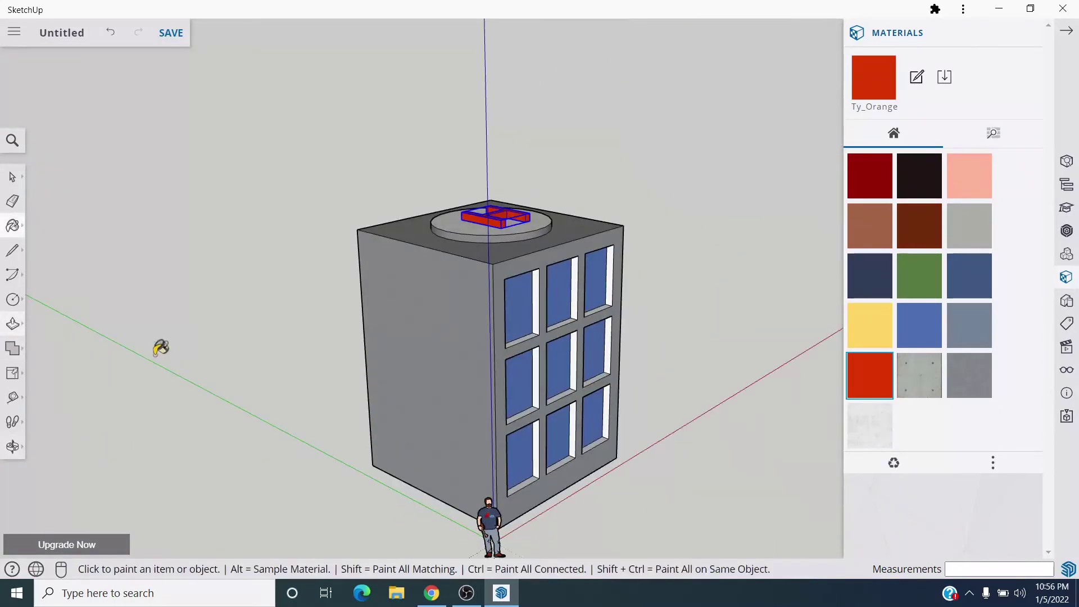
pyautogui.moveTo(299, 327); pyautogui.dragTo(286, 236, button='middle')
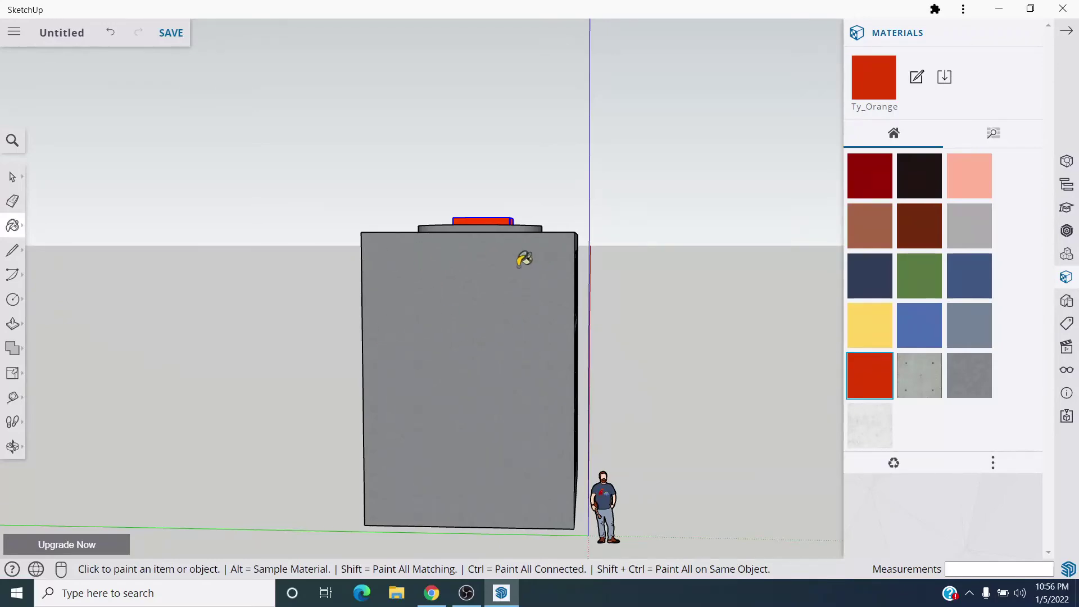
pyautogui.click(432, 593)
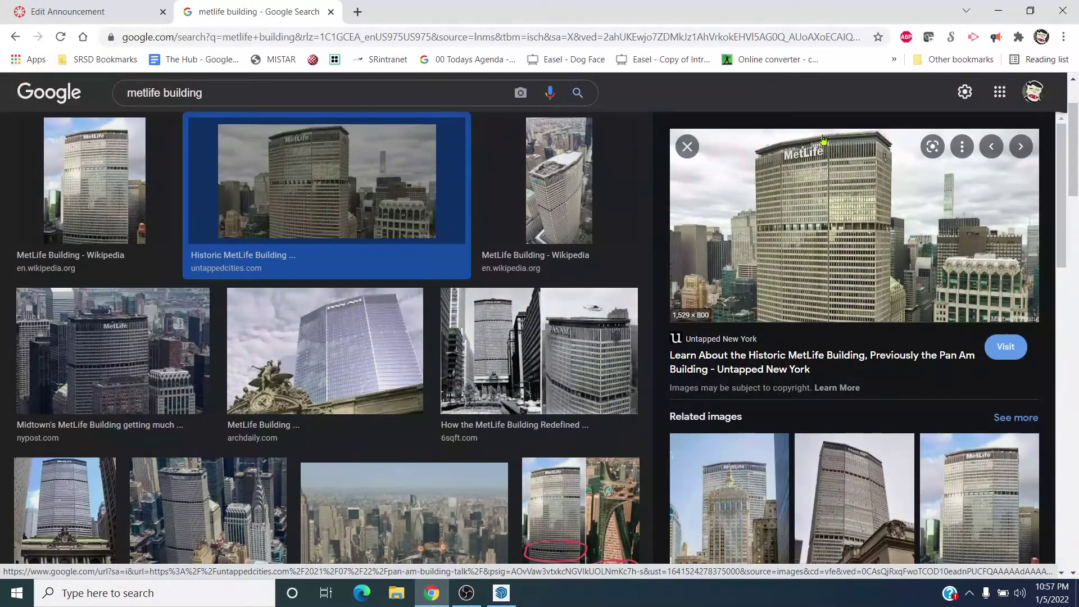
# - Preview two MetLife Building photos, then return to SketchUp and view the window face
pyautogui.click(568, 366)
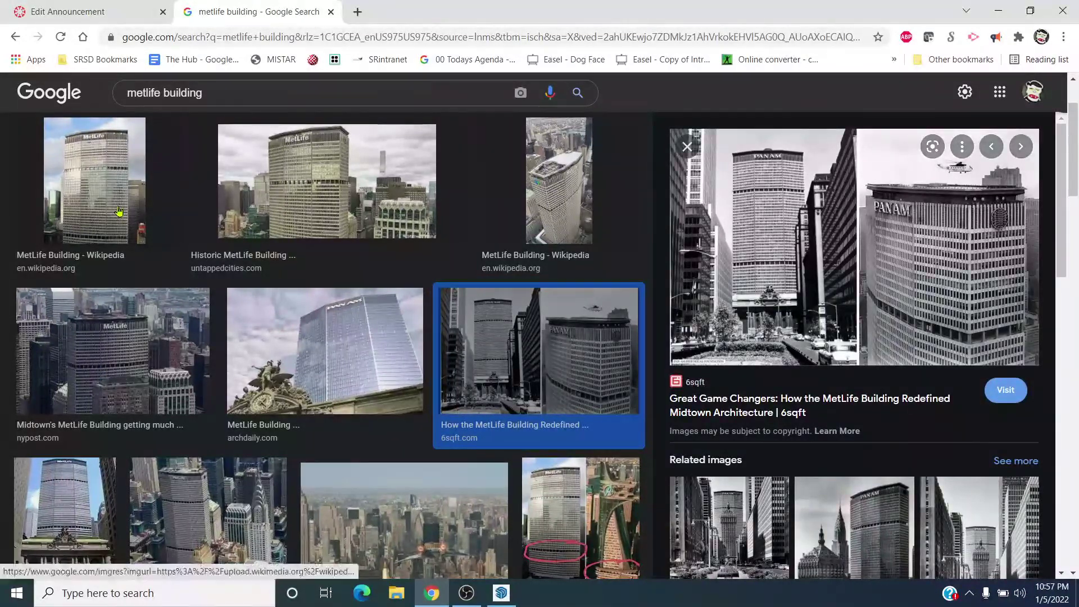
pyautogui.click(169, 226)
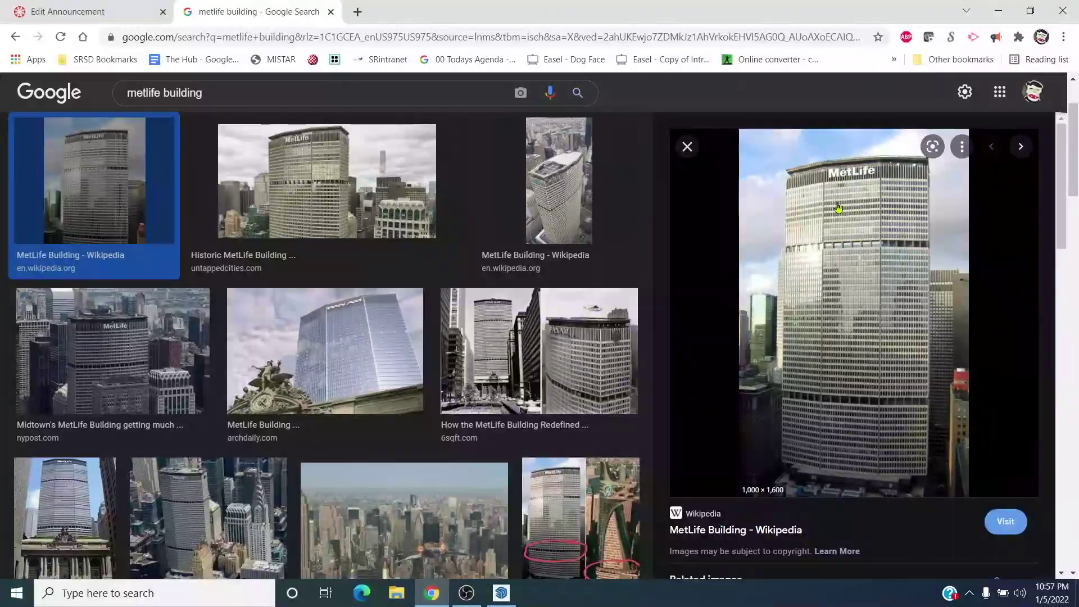
pyautogui.click(502, 593)
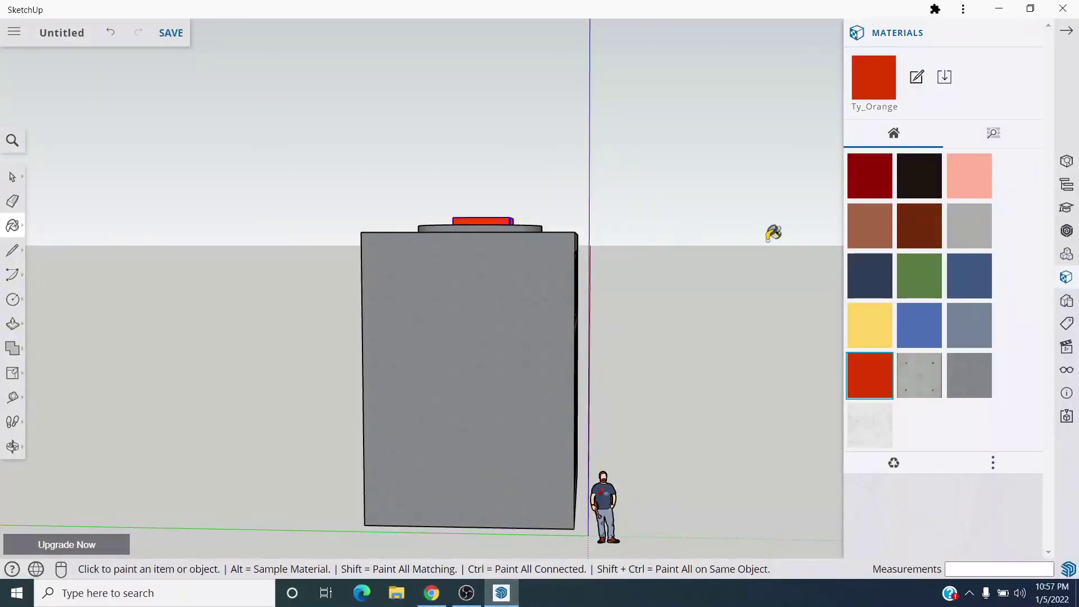
pyautogui.moveTo(771, 231); pyautogui.dragTo(225, 293, button='middle')
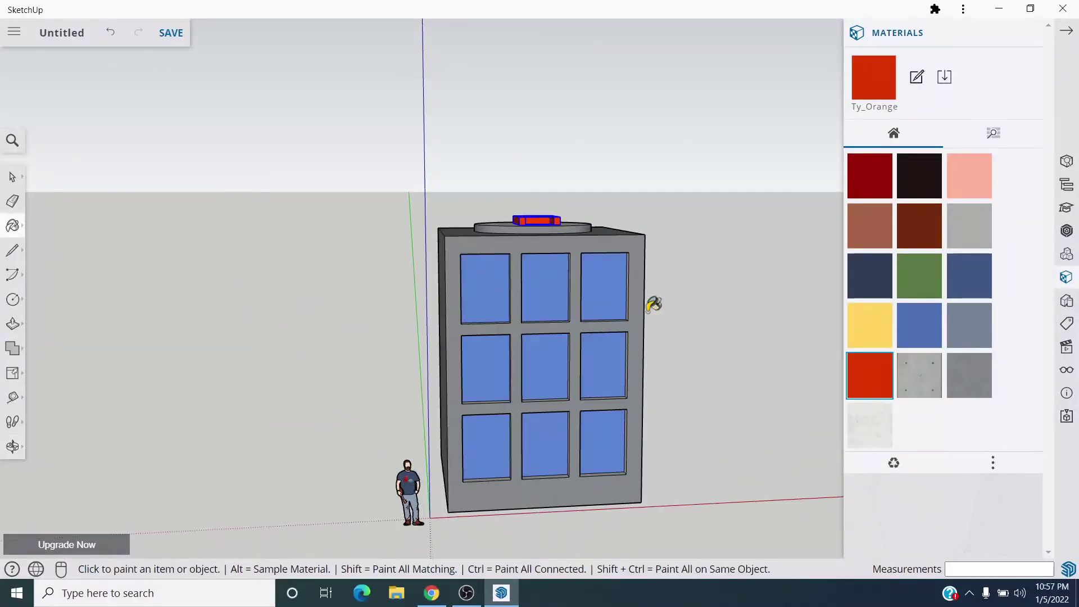
pyautogui.moveTo(651, 304)
pyautogui.mouseDown(button='middle')
pyautogui.moveTo(674, 311)
pyautogui.moveTo(559, 315)
pyautogui.moveTo(568, 312)
pyautogui.mouseUp(button='middle')
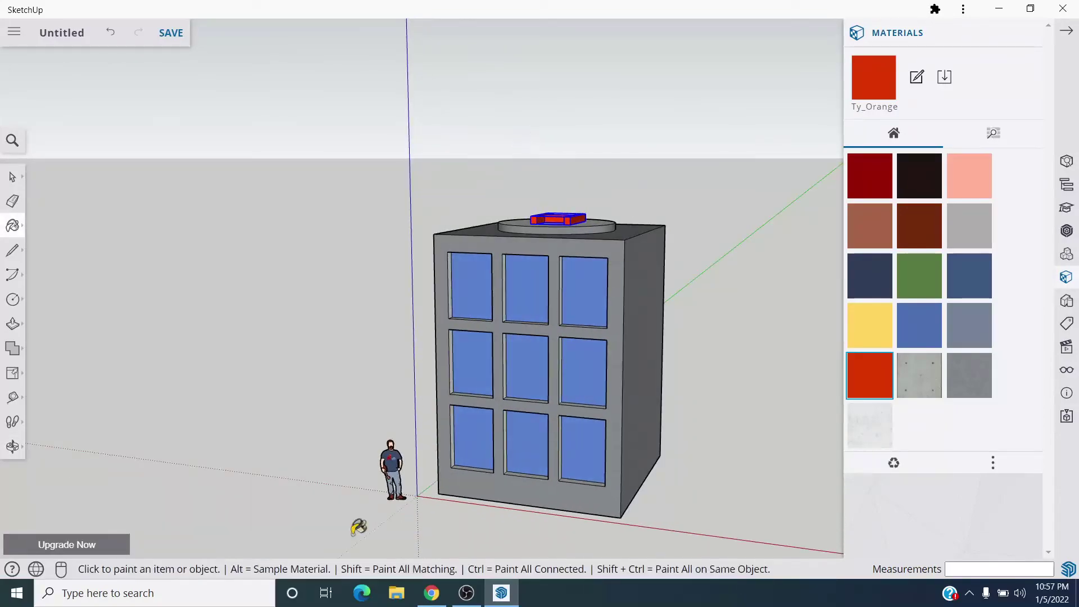